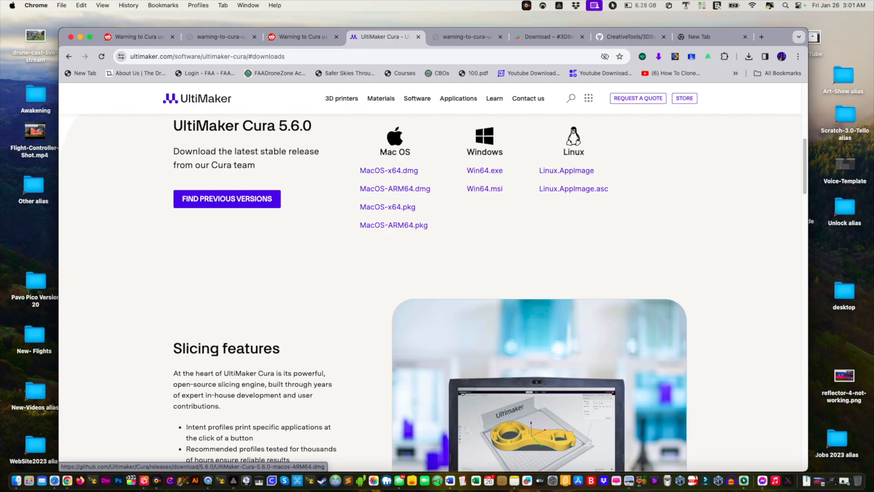
- Download the MacOS-ARM64.dmg installer of Cura 5.6.0, switch to UltiMaker Cura and close its print settings
left_click(394, 188)
left_click(455, 37)
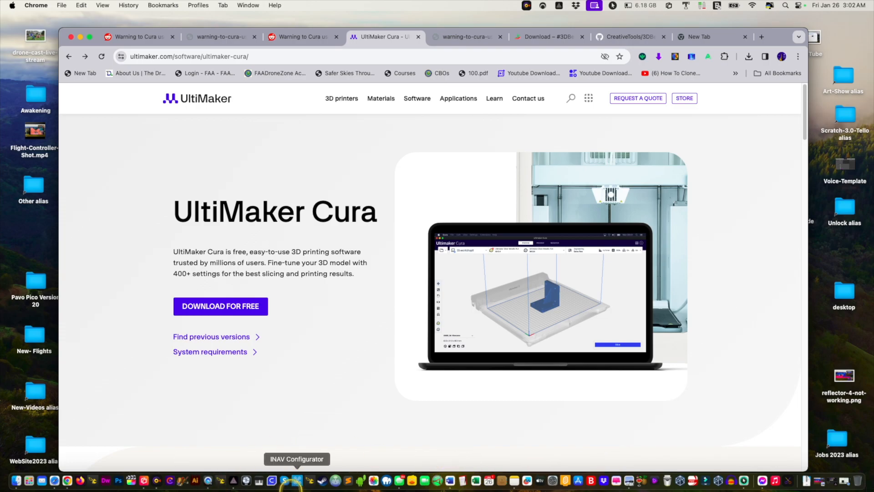
left_click(273, 481)
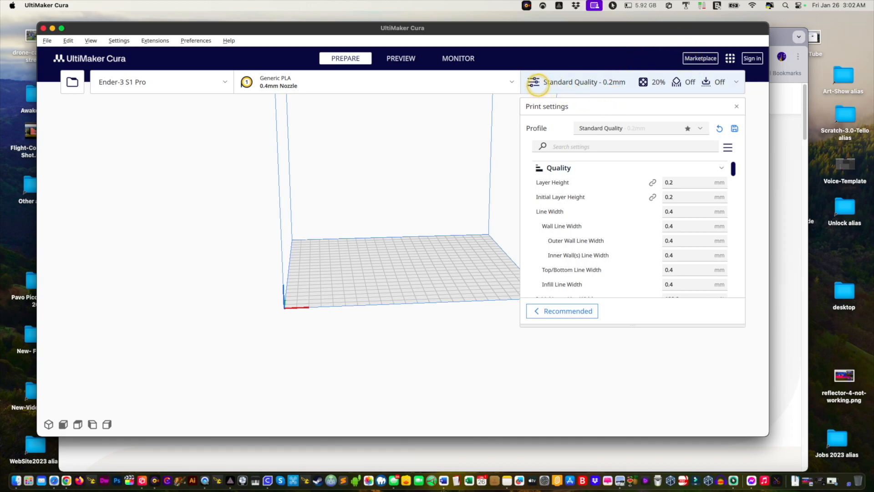
left_click(533, 83)
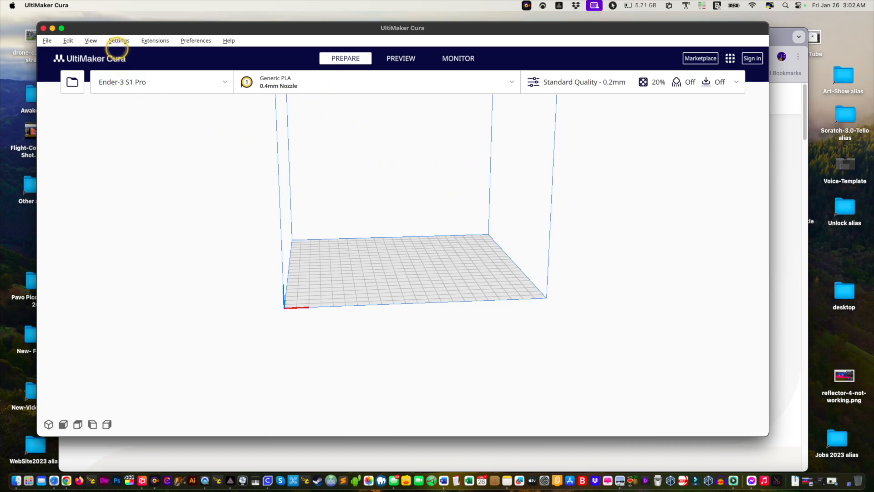
- Open Cura's configuration preferences
left_click(119, 40)
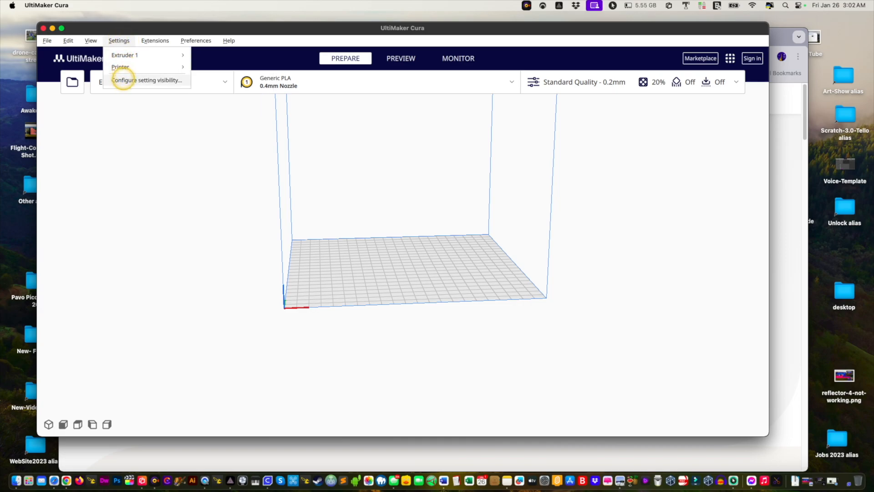
mouse_move(196, 40)
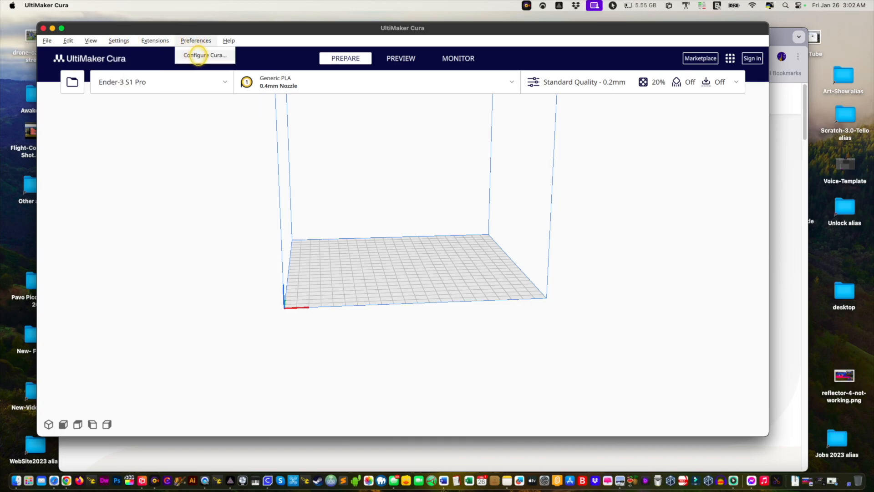
left_click(199, 55)
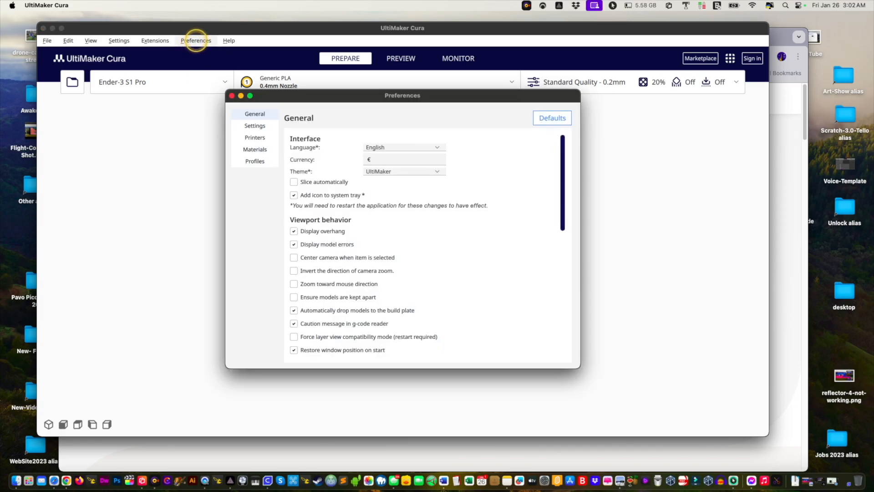
left_click(196, 40)
left_click(198, 55)
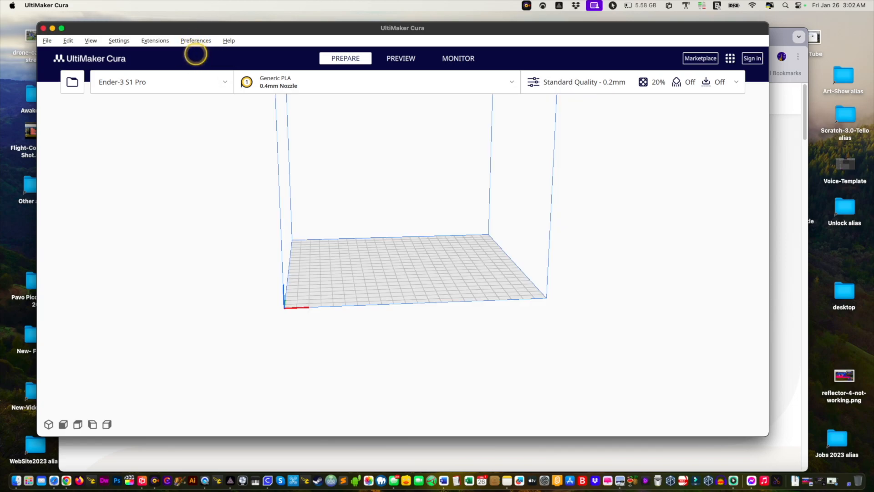
left_click(195, 41)
left_click(197, 54)
left_click(195, 40)
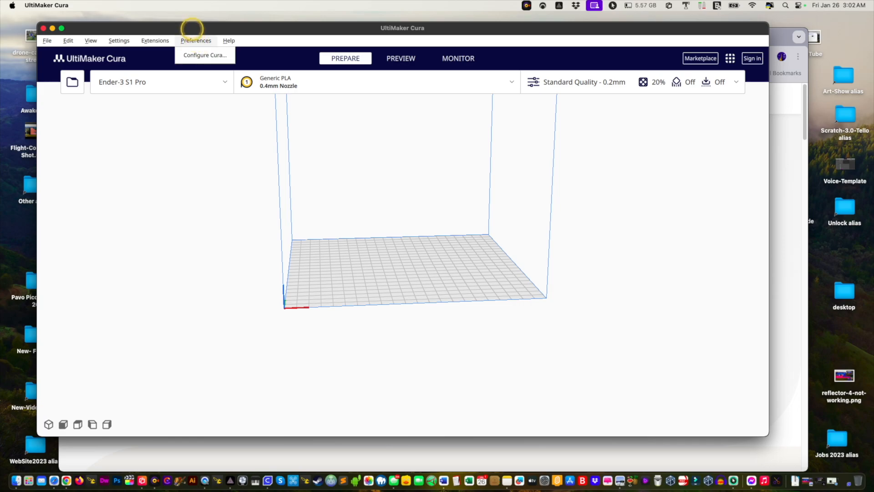
- Move the main Cura window down, place the Preferences window in front near its upper edge, and minimize the browser window
left_click_drag(195, 26, 224, 147)
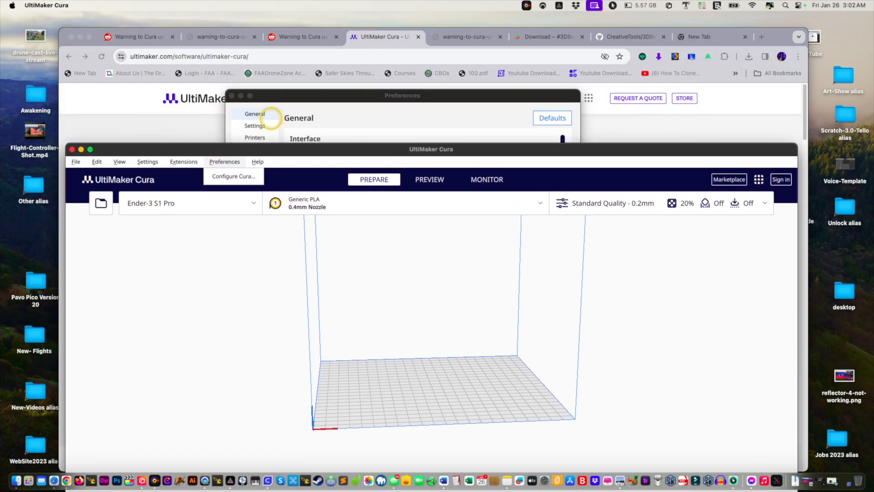
left_click(341, 95)
left_click_drag(341, 95, 320, 211)
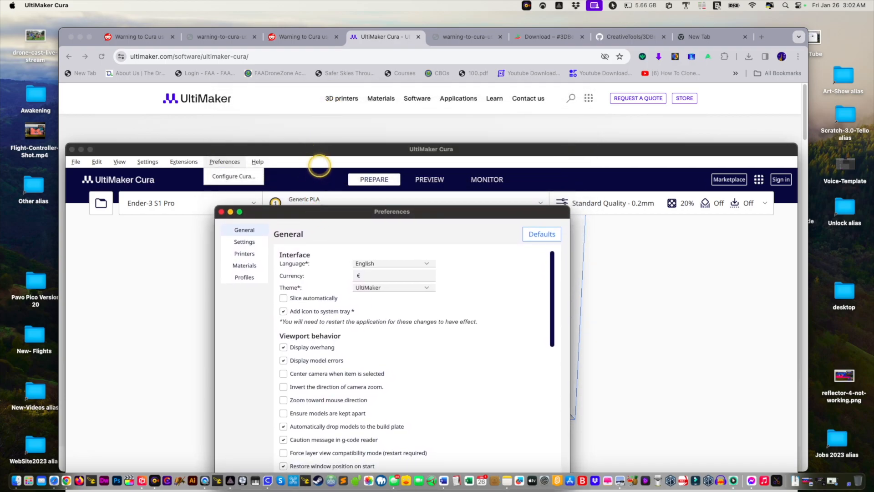
left_click_drag(312, 213, 320, 103)
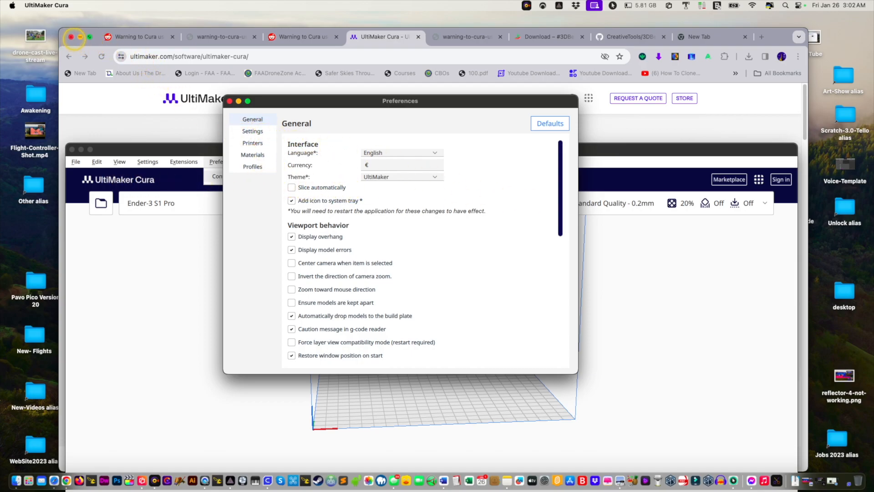
left_click(80, 36)
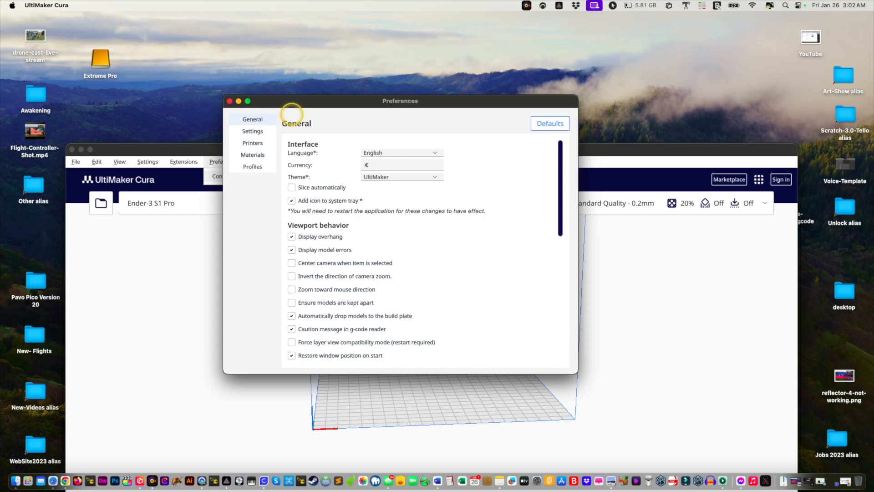
left_click_drag(345, 100, 341, 72)
- Return to the main Cura window, call up the configuration again and bring the Preferences window back to the front
left_click(219, 399)
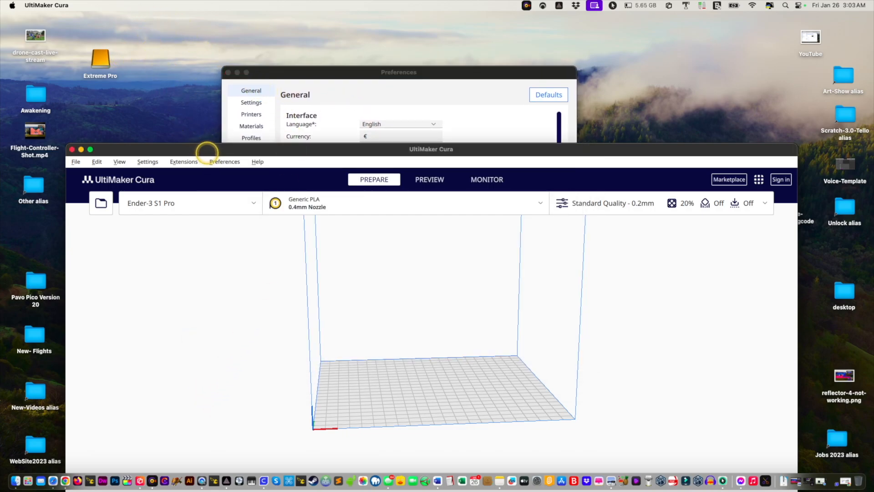
left_click(210, 162)
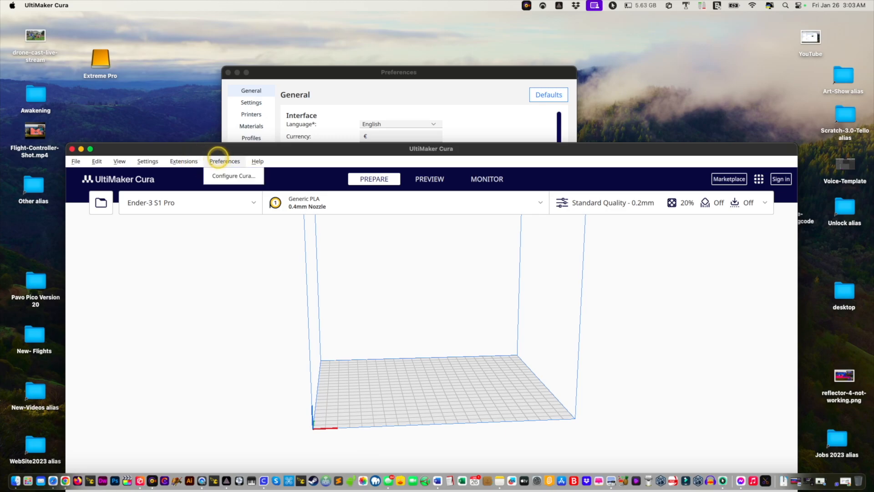
left_click(221, 167)
left_click(225, 163)
left_click(233, 177)
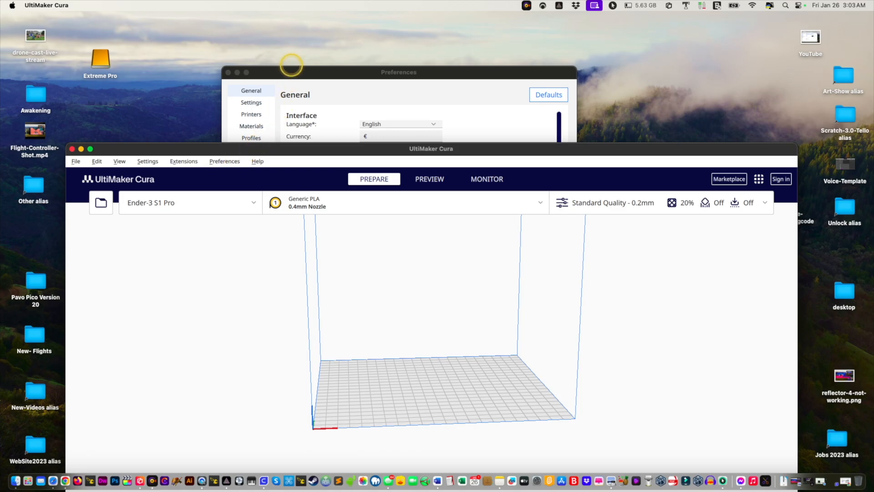
left_click(290, 68)
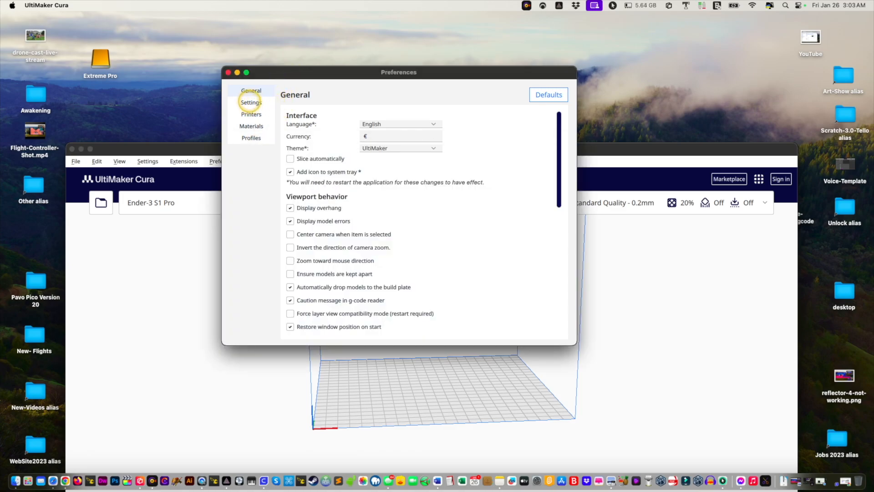
- Start adding a new non-UltiMaker printer from the printer preferences and show the list of non-networked printers
left_click(251, 102)
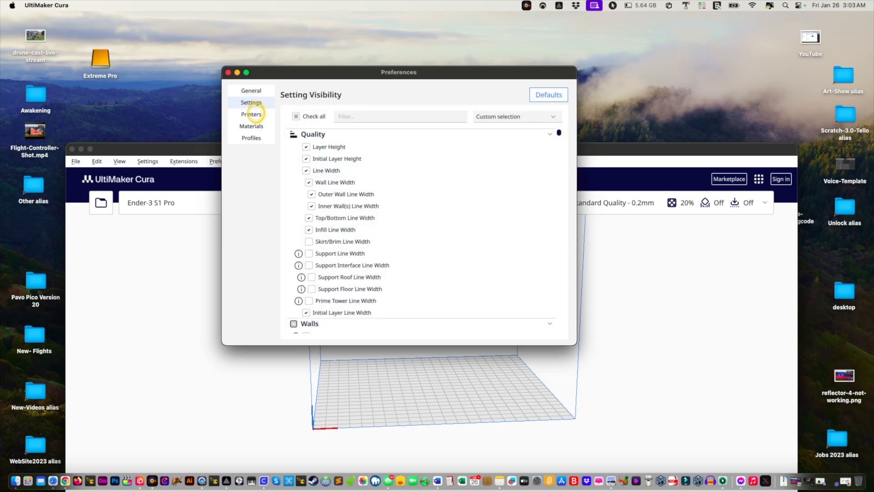
left_click(251, 114)
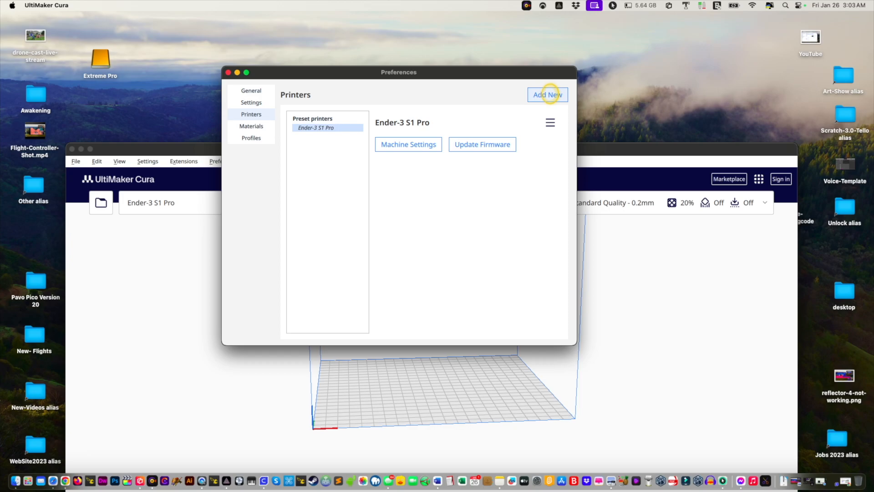
left_click(548, 94)
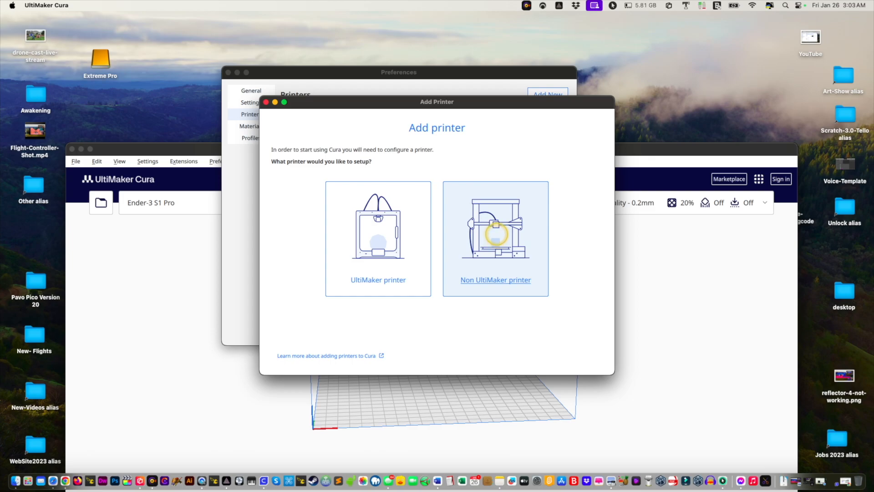
left_click(498, 233)
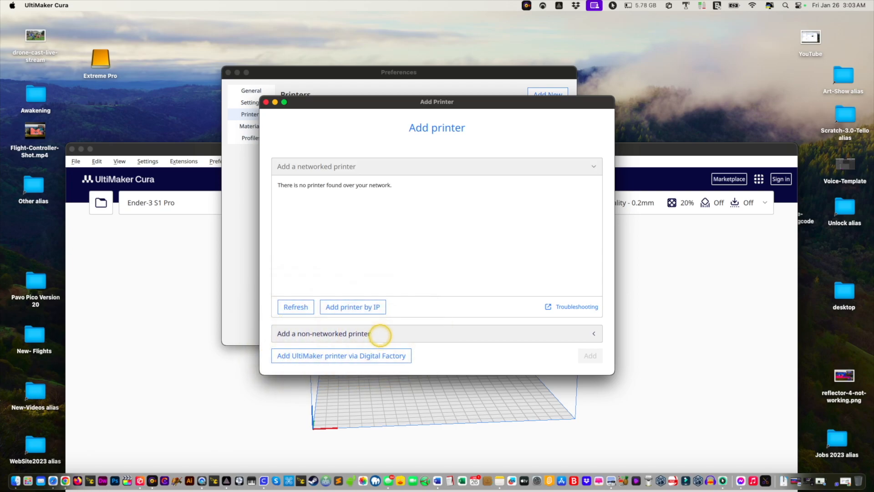
left_click(381, 334)
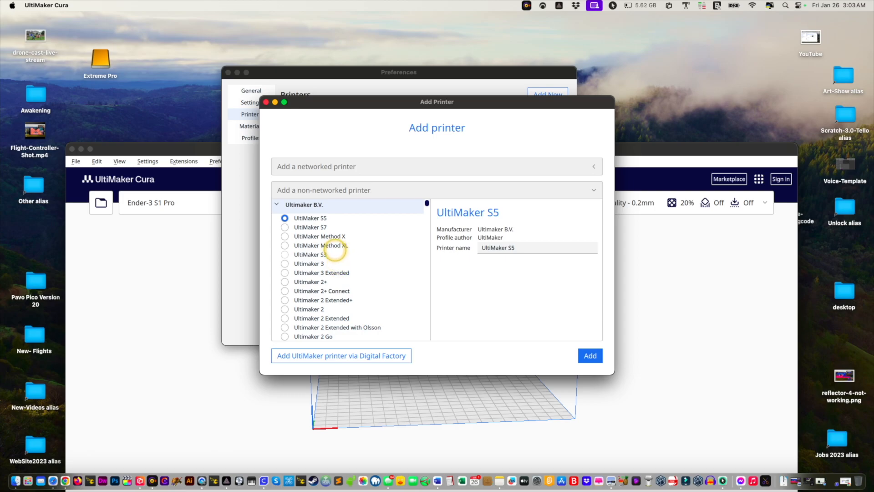
- Add the Creality Ender-3 S1 Pro from the Creality3D manufacturer group
left_click(276, 204)
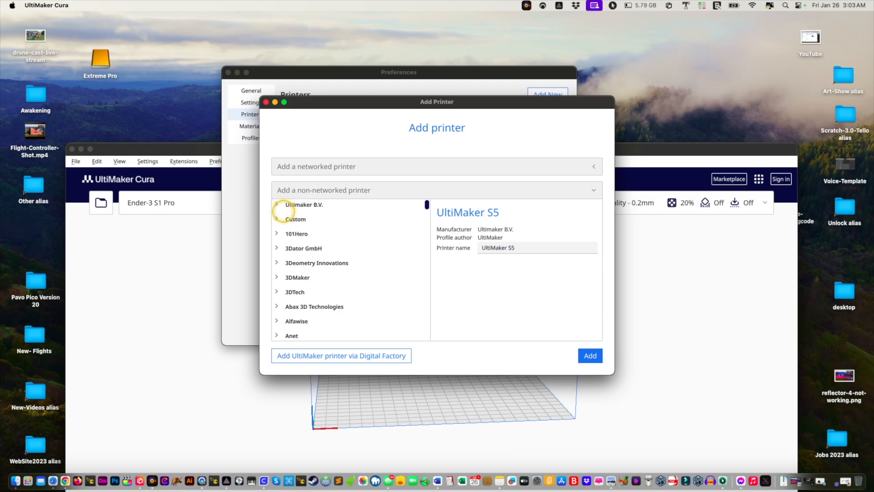
scroll(302, 221, "down", 3)
scroll(302, 223, "down", 5)
scroll(301, 221, "down", 5)
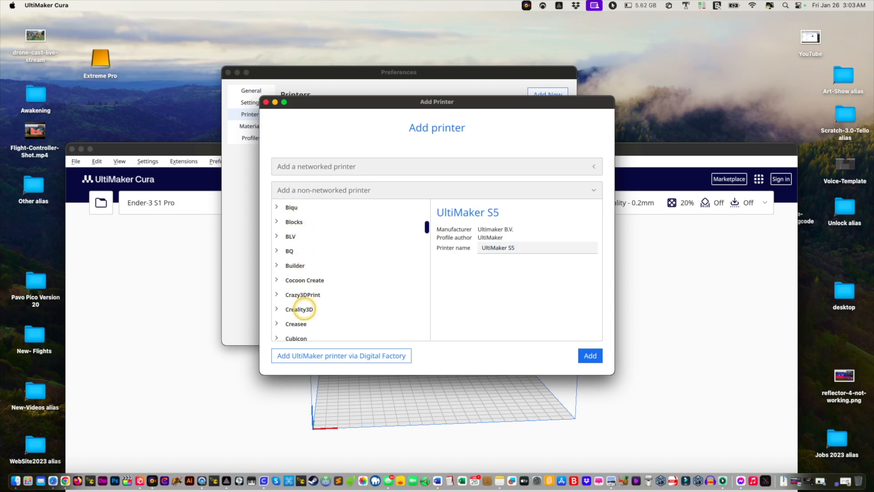
left_click(277, 309)
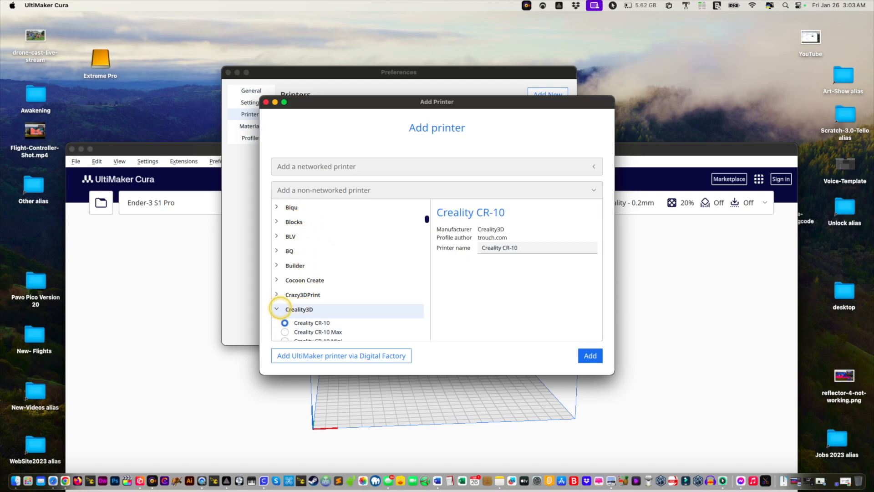
scroll(318, 299, "down", 10)
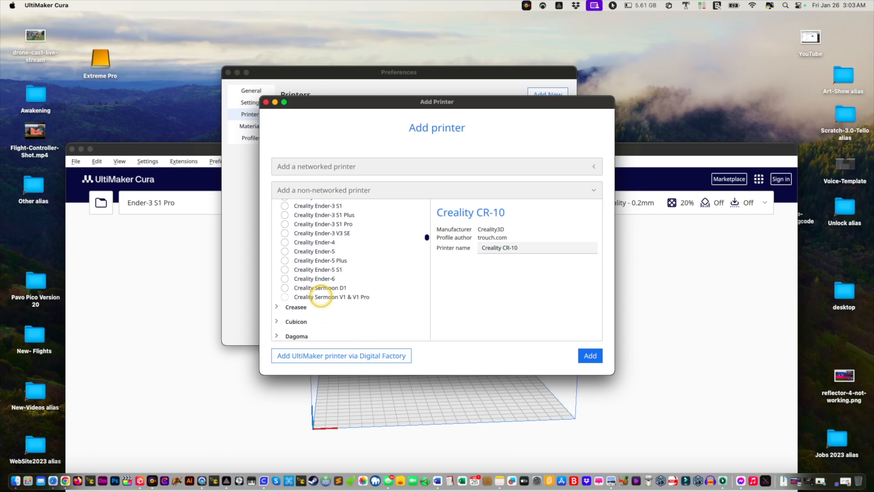
scroll(335, 278, "down", 3)
scroll(332, 277, "up", 10)
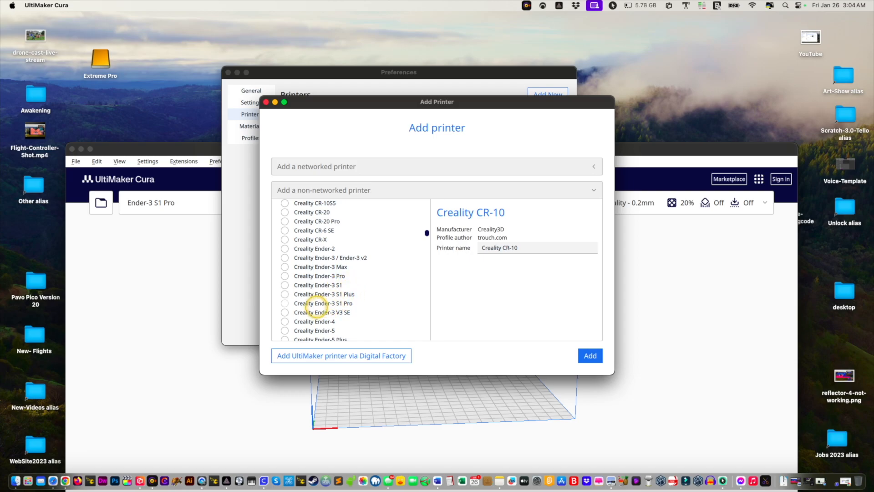
left_click(347, 304)
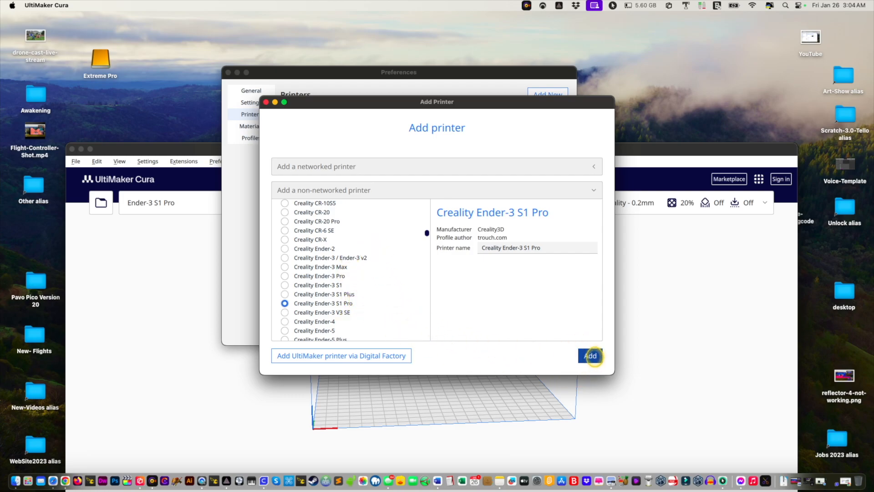
left_click(591, 356)
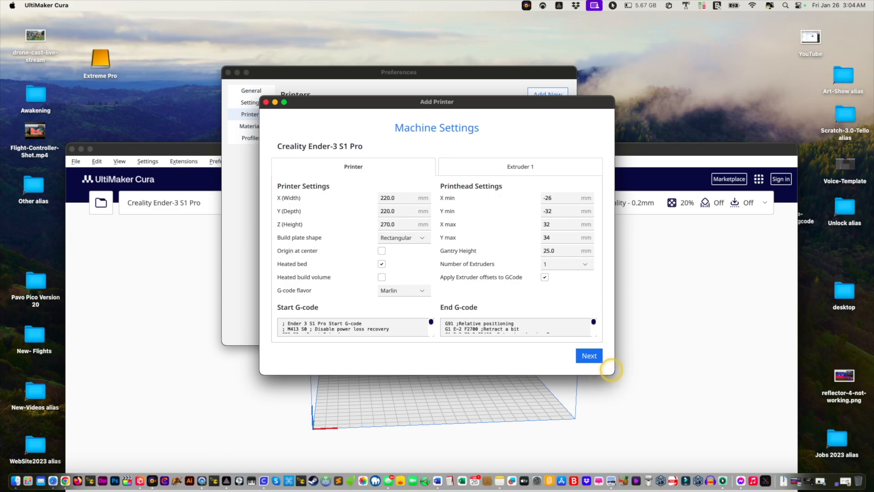
- Enlarge the Machine Settings window, insert G29 directly after G28 in the start G-code's homing line, and complete the printer setup
left_click_drag(608, 372, 666, 434)
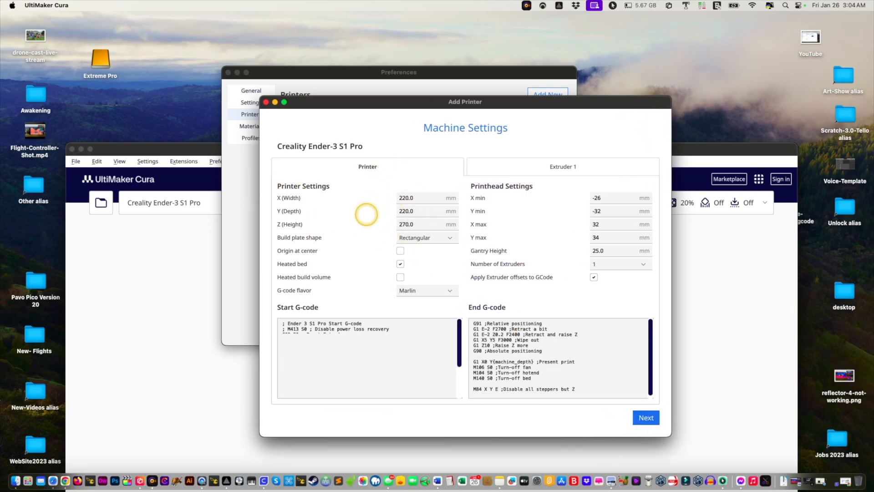
left_click(329, 333)
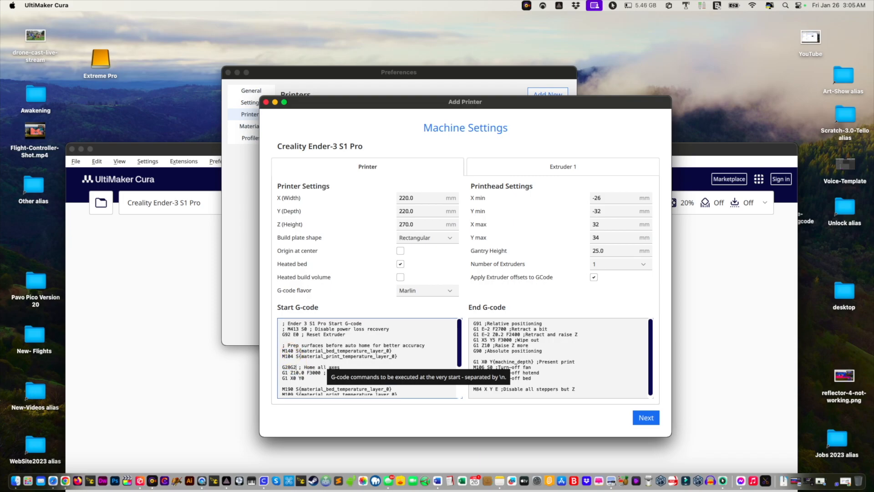
scroll(301, 358, "down", 4)
key("ctrl+super+space")
scroll(306, 352, "up", 4)
scroll(312, 351, "up", 1)
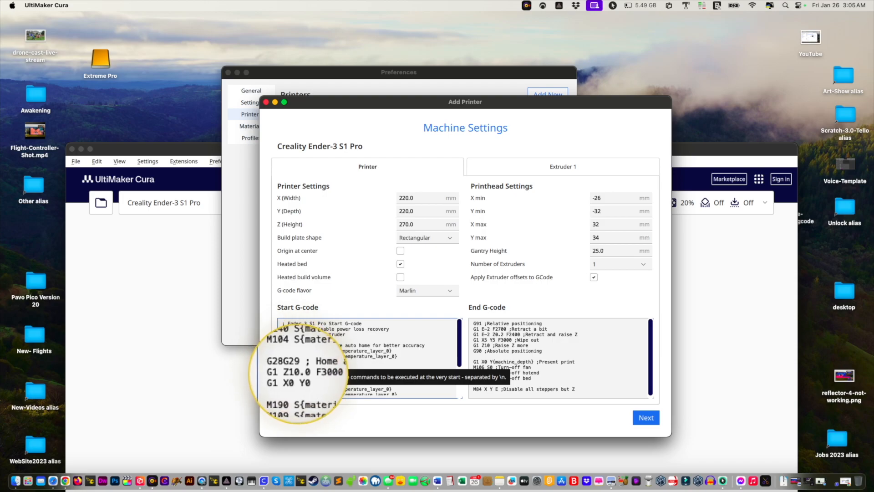
left_click(296, 362)
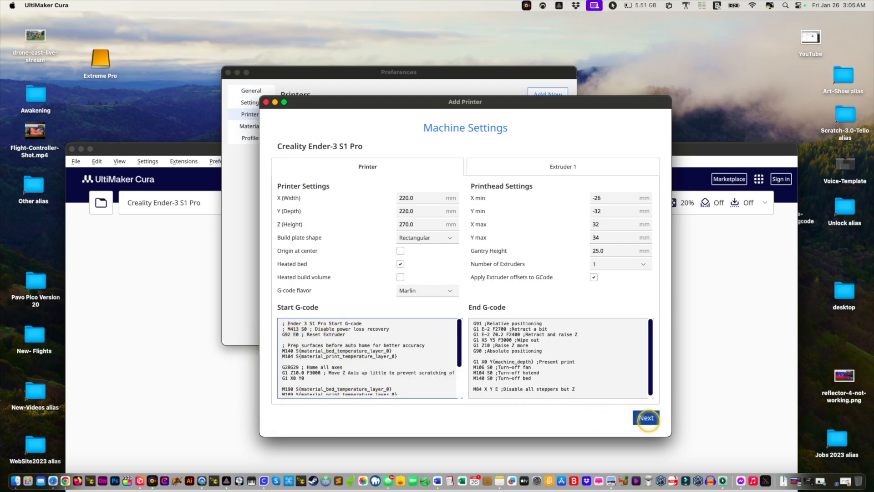
left_click(647, 417)
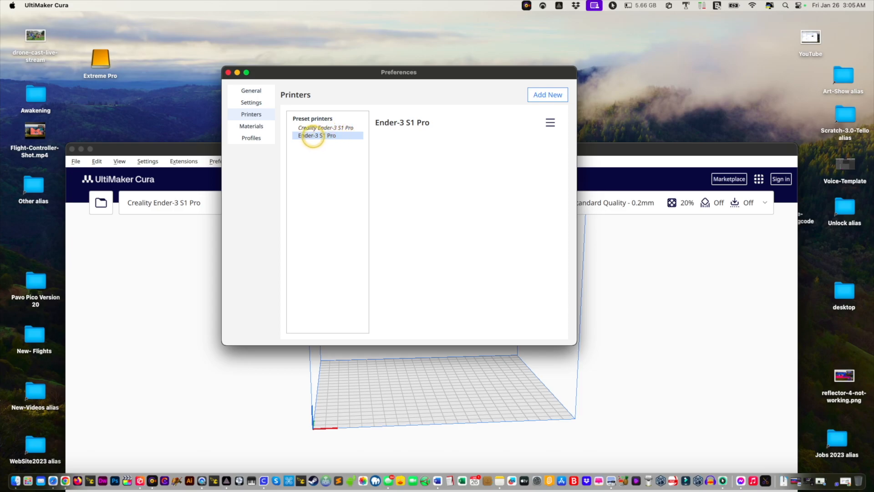
- Open the machine settings of the newly added Creality Ender-3 S1 Pro to check its start G-code
left_click(327, 127)
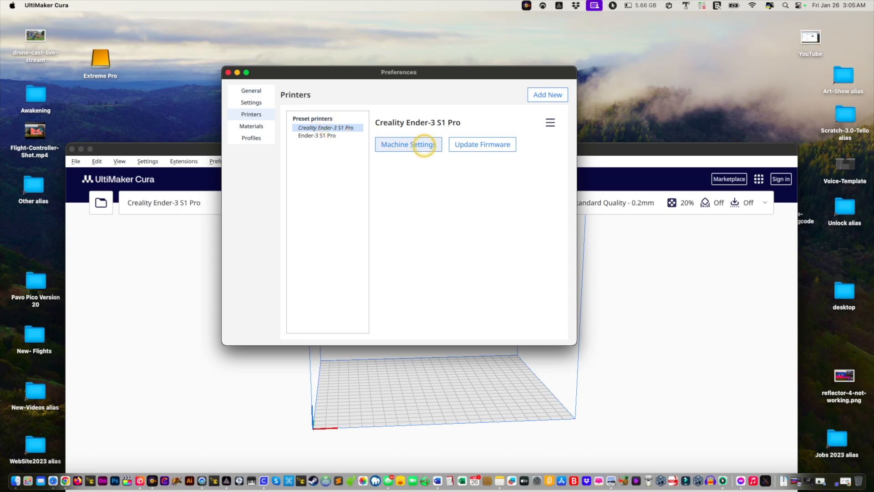
left_click(427, 144)
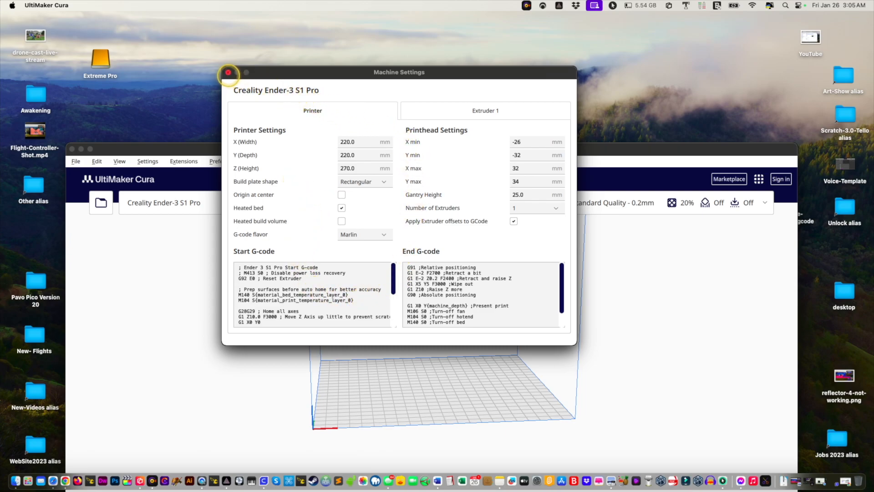
- Close the machine settings and rename the Creality Ender-3 S1 Pro printer to "YouTubeEnder-3 S1 Pro"
left_click(228, 72)
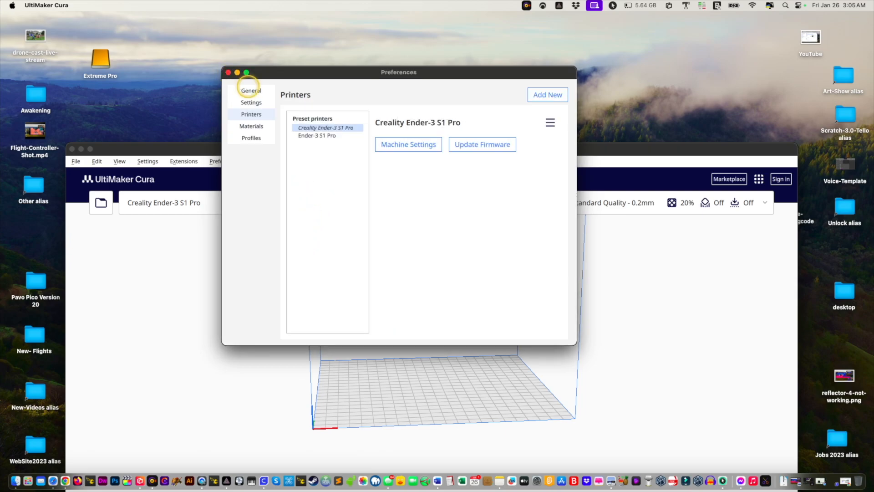
left_click(550, 122)
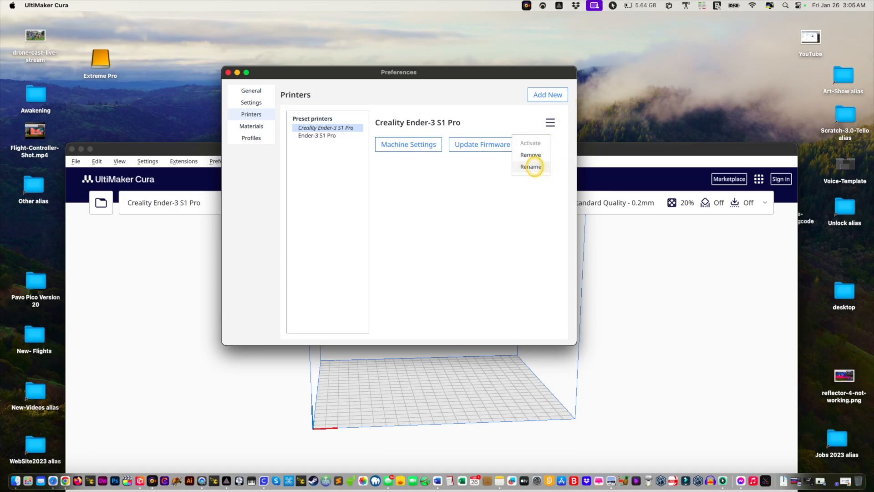
left_click(532, 167)
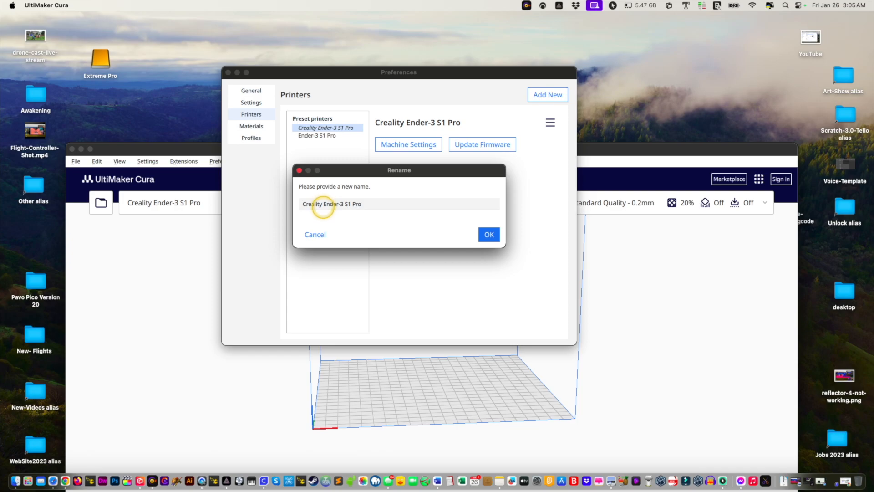
left_click(318, 204)
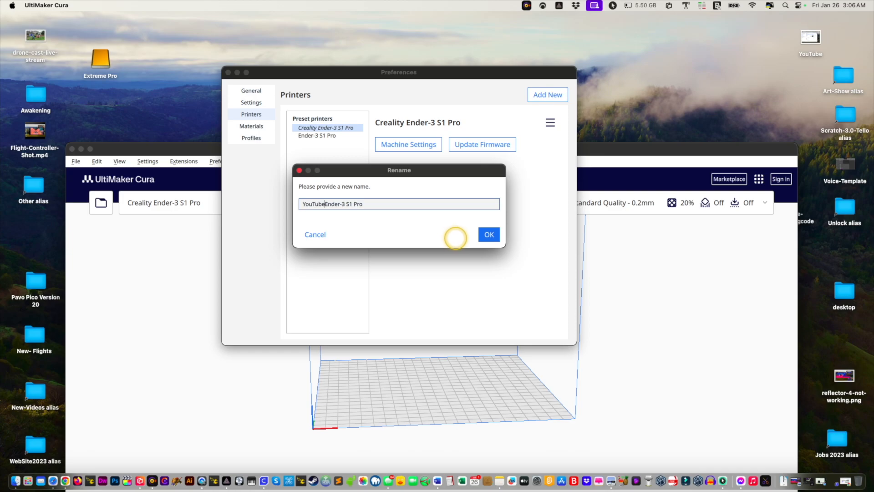
left_click(490, 235)
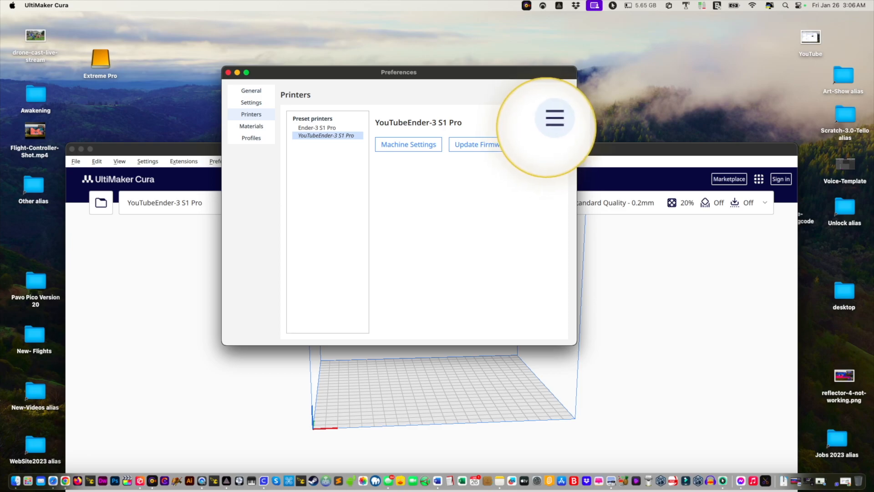
- Close the preferences, and move the main window up and enlarge it
left_click(551, 123)
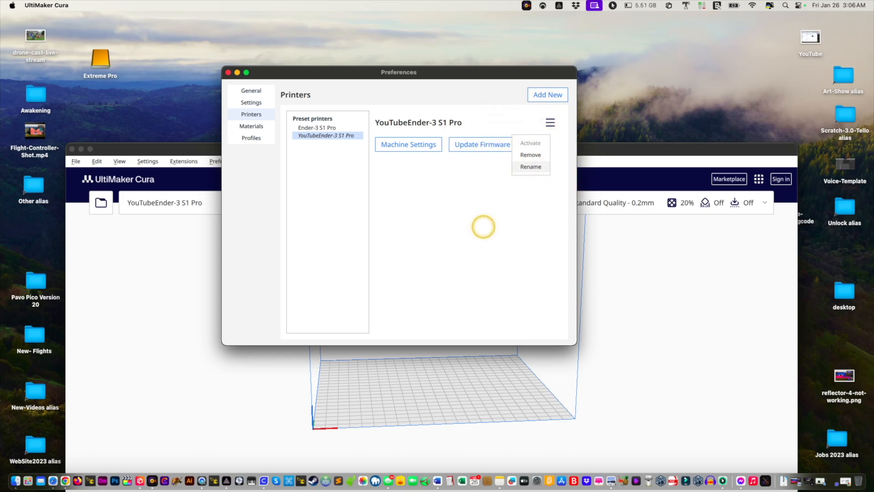
left_click(478, 221)
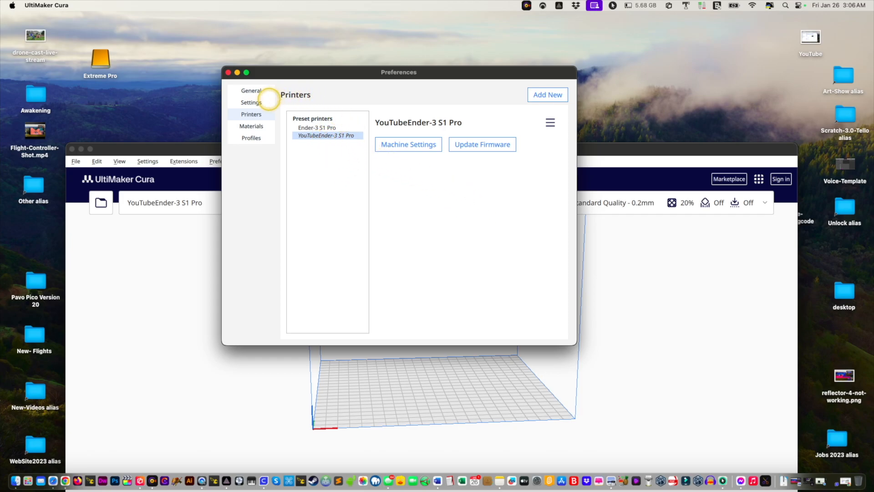
left_click(252, 102)
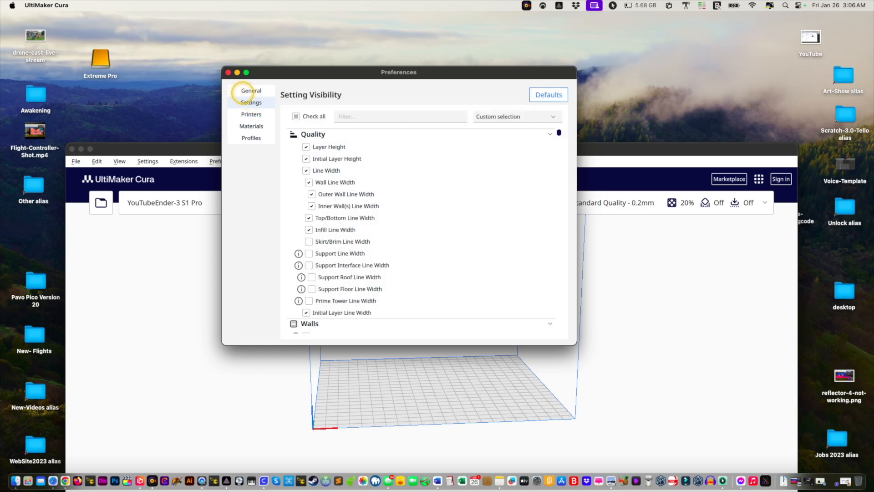
left_click(228, 72)
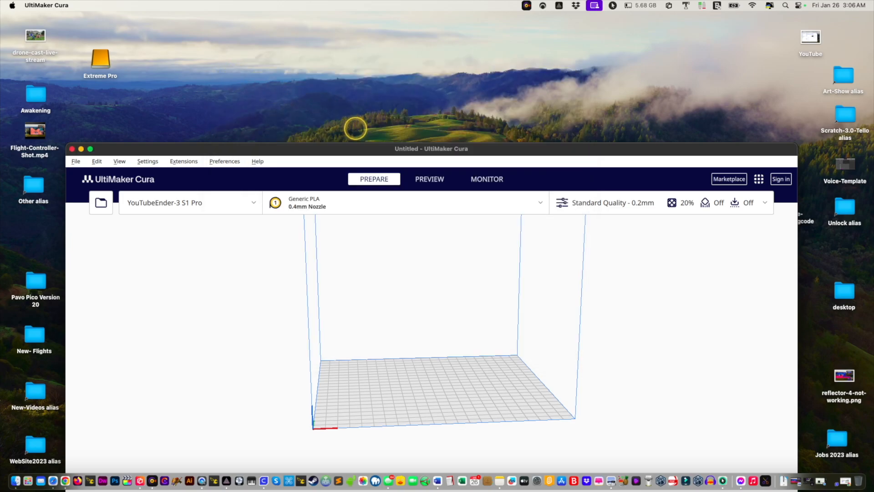
left_click_drag(377, 146, 369, 32)
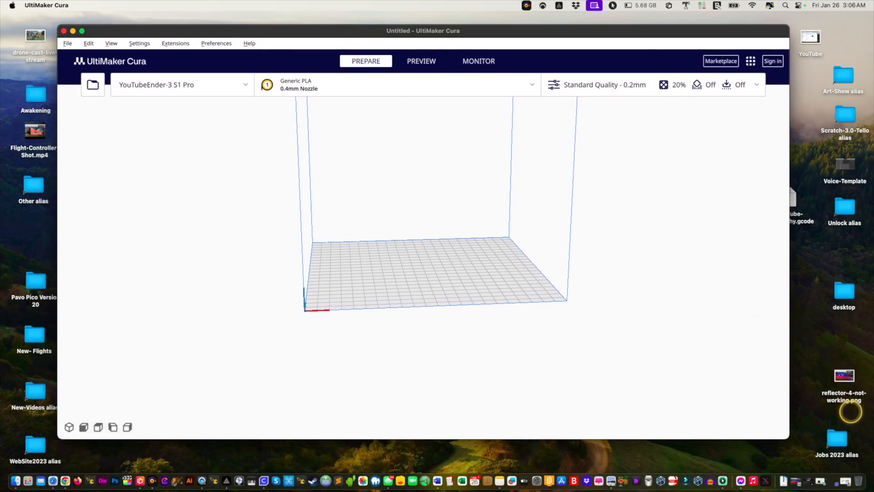
left_click_drag(784, 437, 796, 464)
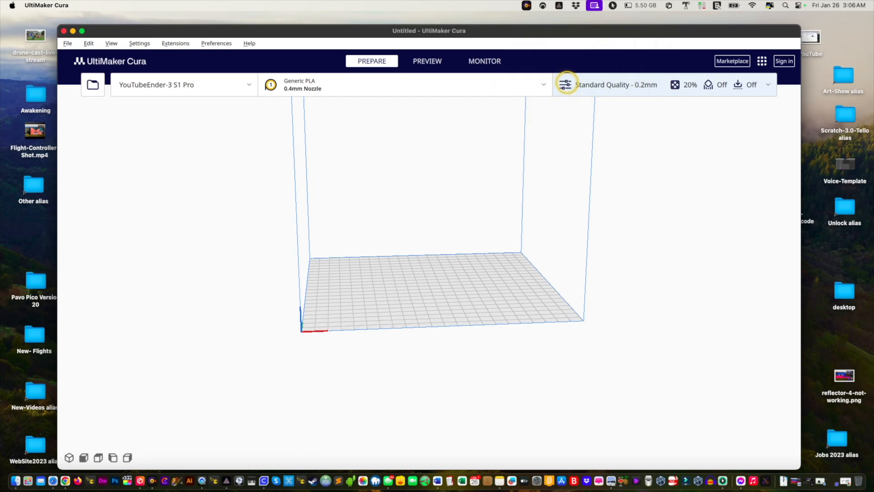
- Open the print settings and set the setting visibility to Advanced
left_click(569, 84)
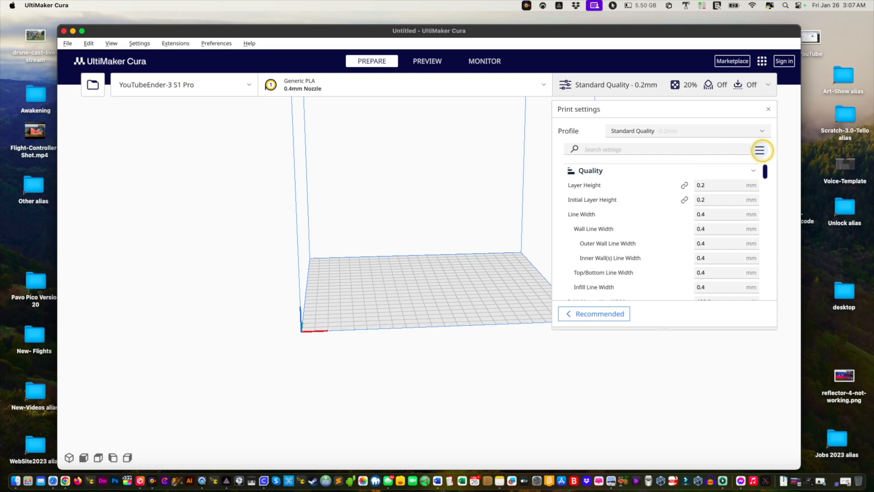
left_click(760, 150)
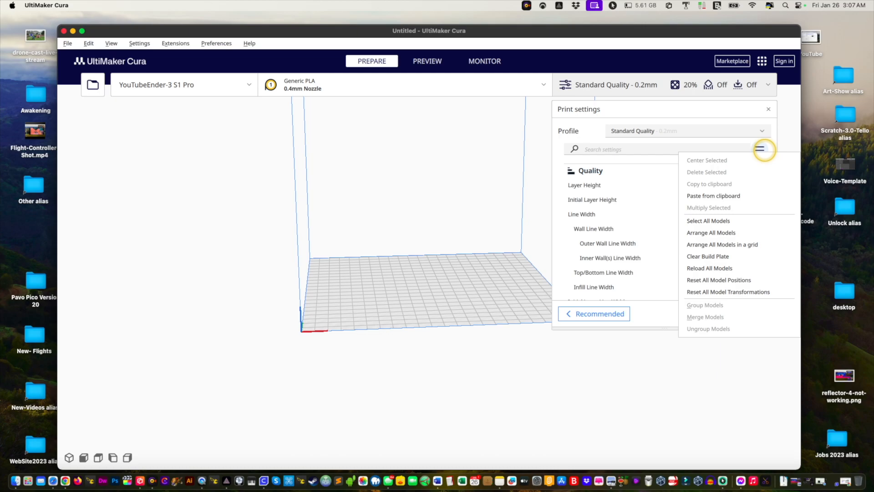
left_click(760, 149)
left_click(760, 150)
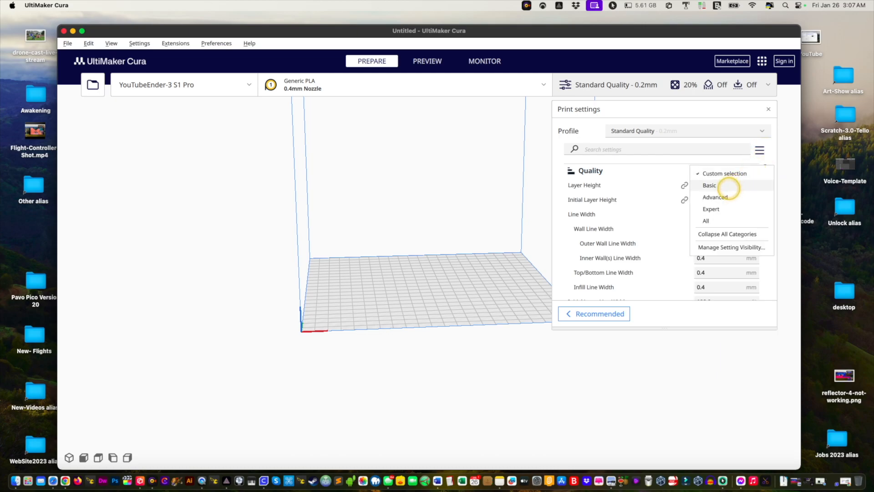
left_click(759, 151)
left_click(760, 150)
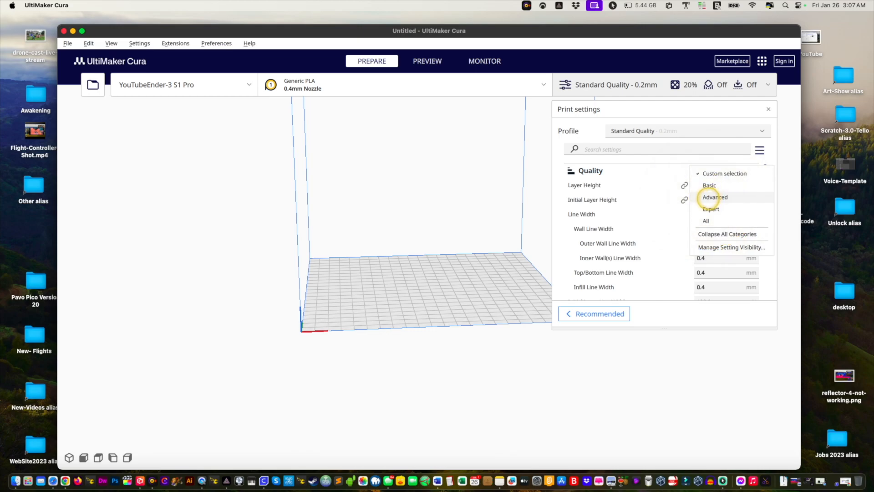
left_click(714, 197)
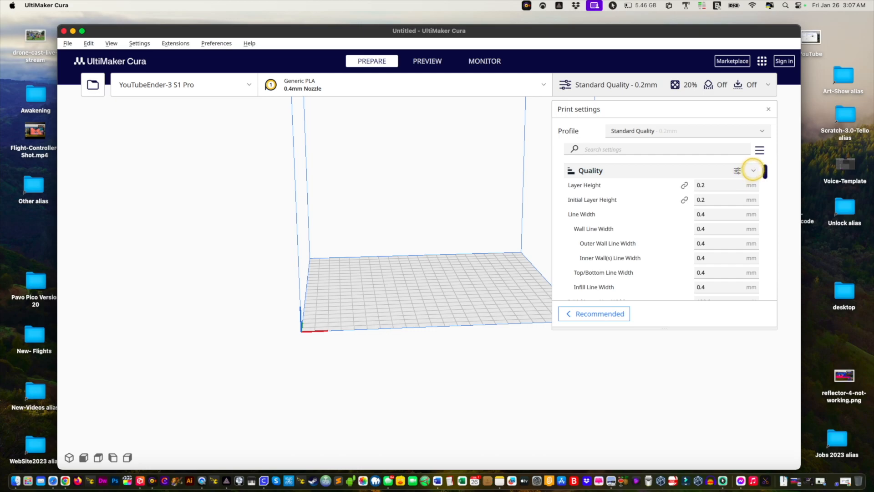
- Collapse the Quality category and set the Wall Line Count to 3
left_click(753, 170)
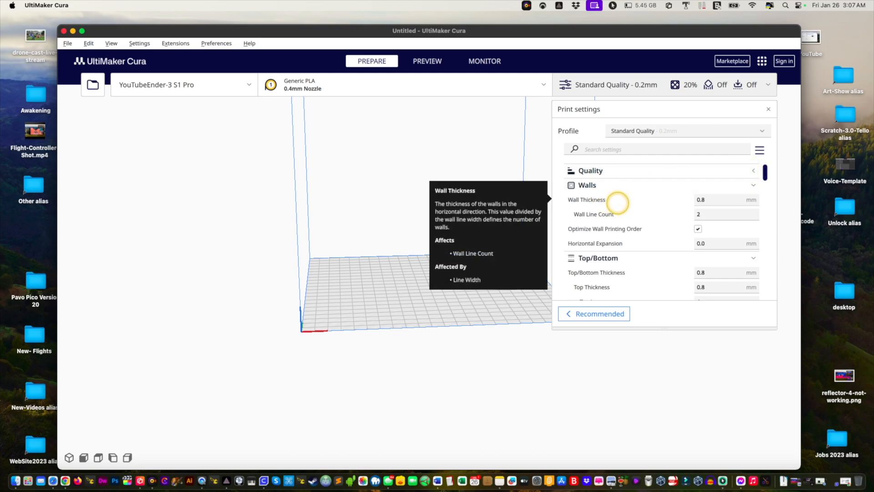
mouse_move(640, 214)
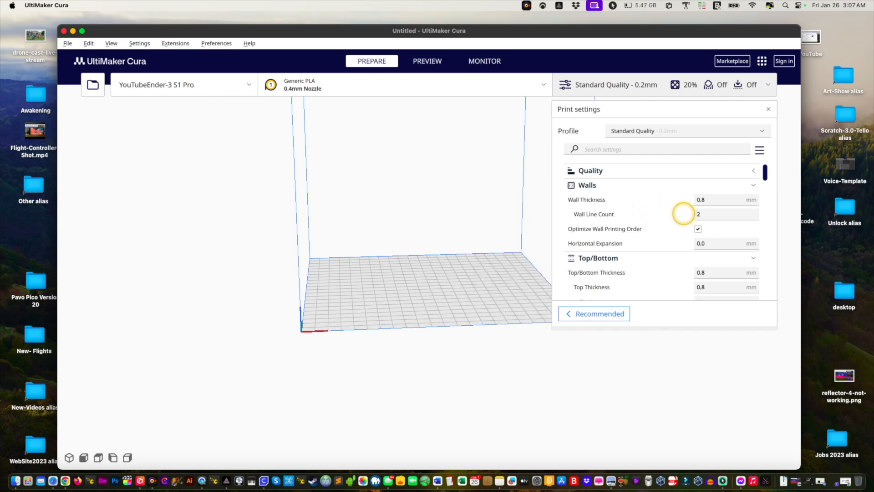
mouse_move(610, 215)
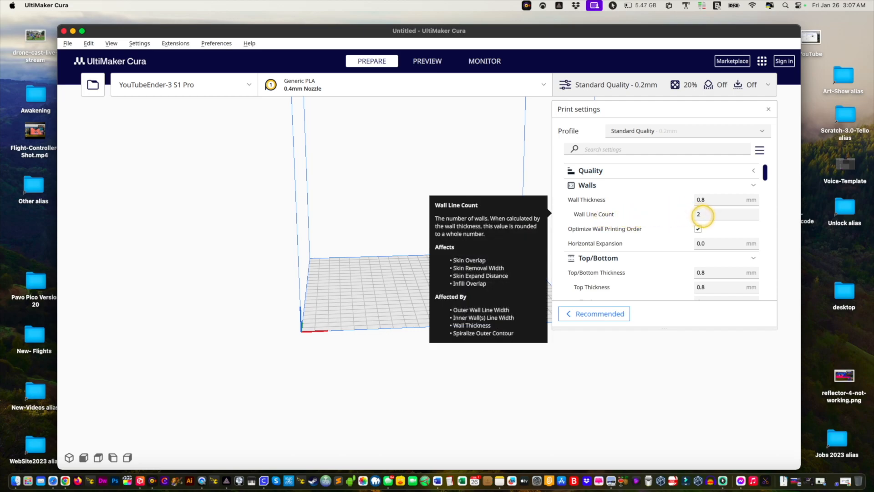
key("BackSpace")
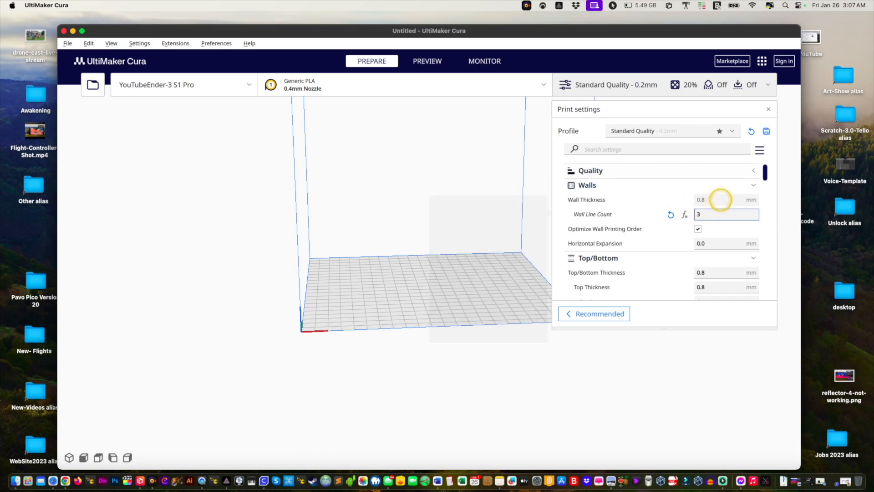
- Search the print settings for "min" to list the minimum wall settings
left_click(615, 149)
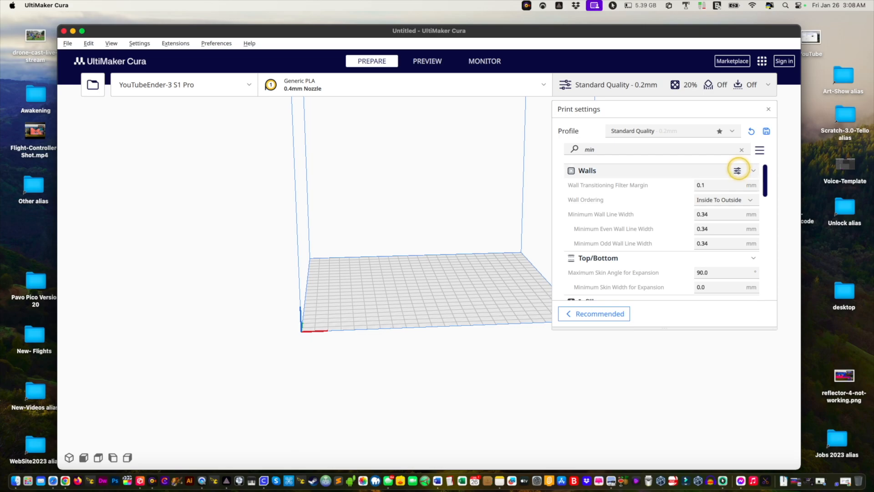
left_click(737, 171)
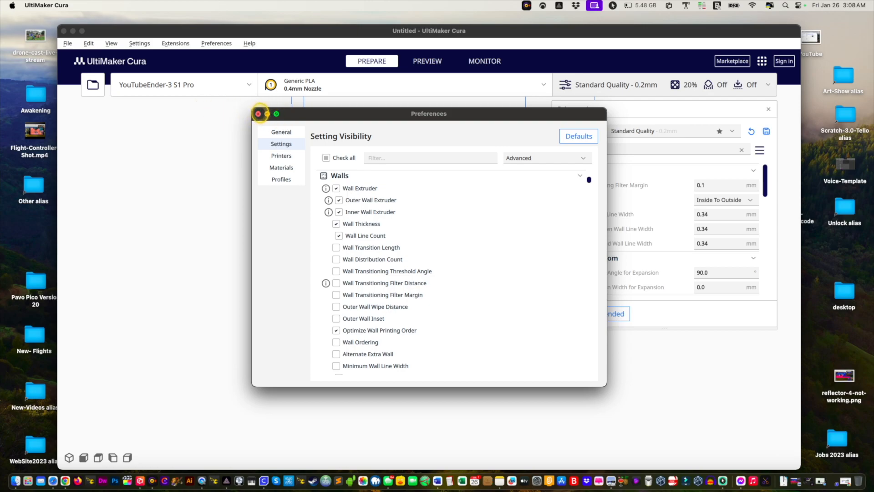
left_click(258, 114)
mouse_move(662, 191)
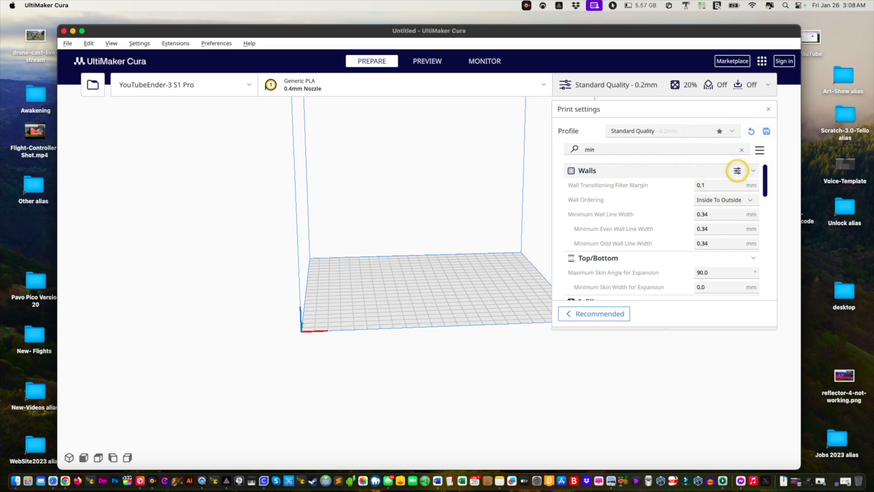
- Filter the setting visibility preferences by "min" and make Minimum Wall Line Width visible, moving the window clear of the print settings
left_click(738, 171)
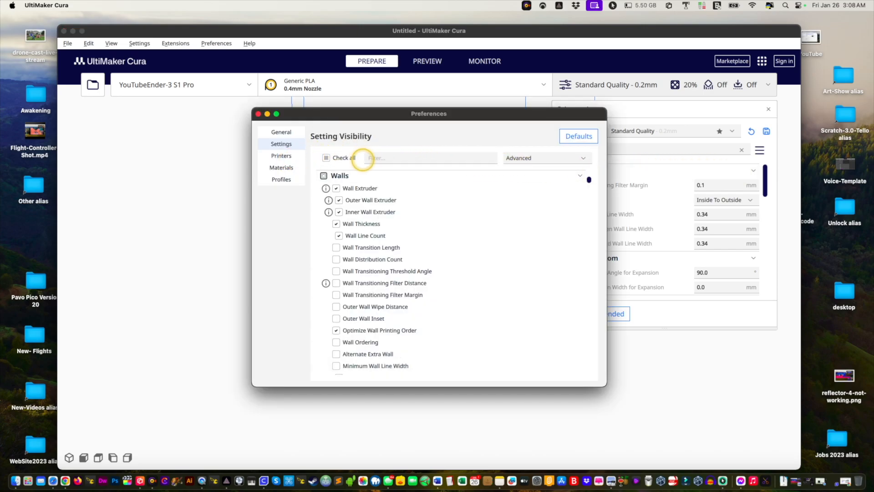
left_click(393, 157)
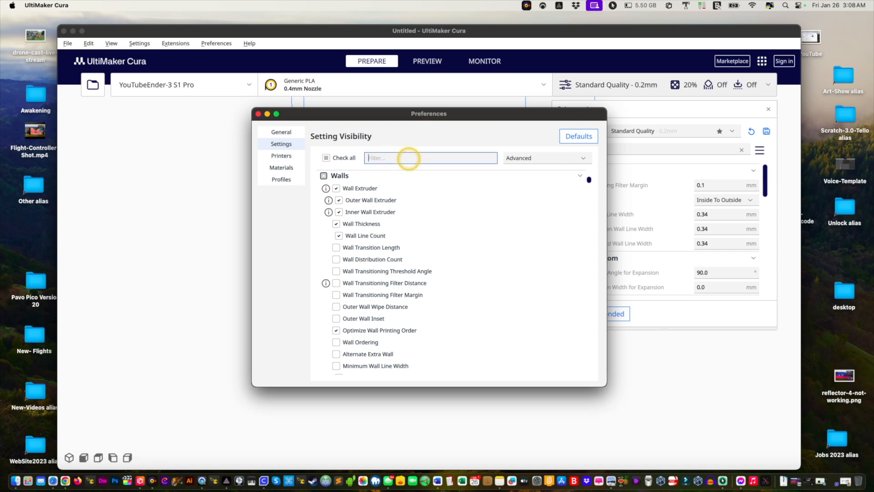
type("min")
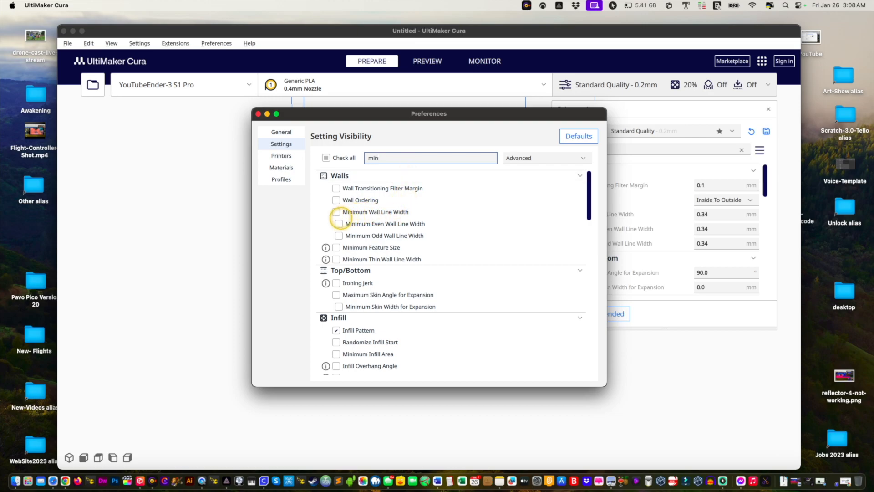
left_click(337, 211)
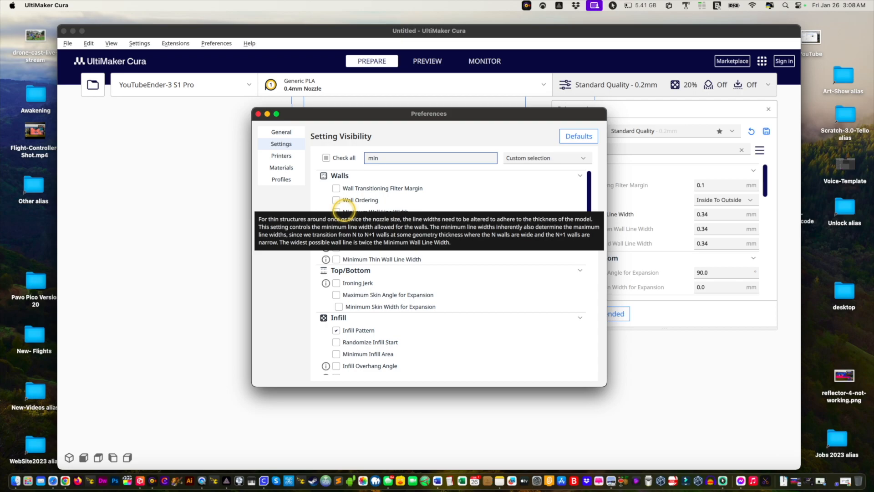
left_click_drag(396, 113, 336, 118)
mouse_move(594, 220)
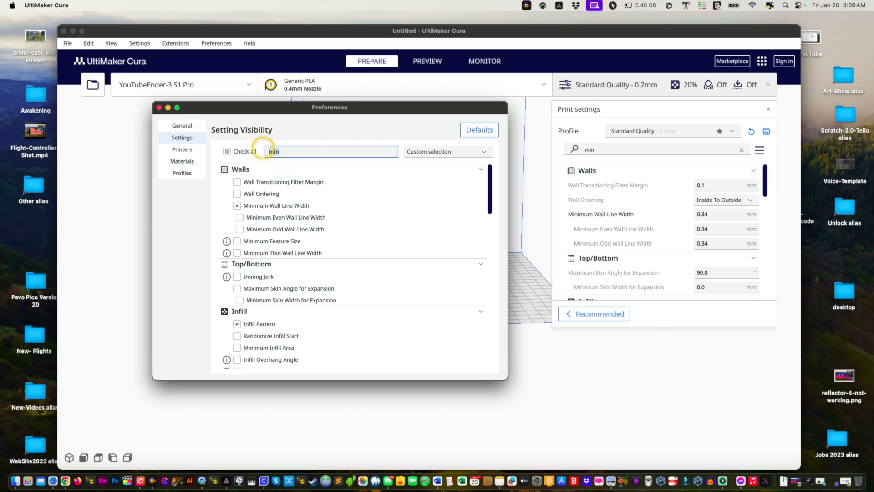
- Filter the setting visibility list by "print thin", make Print Thin Walls visible, and close the preferences
key("BackSpace")
type("print")
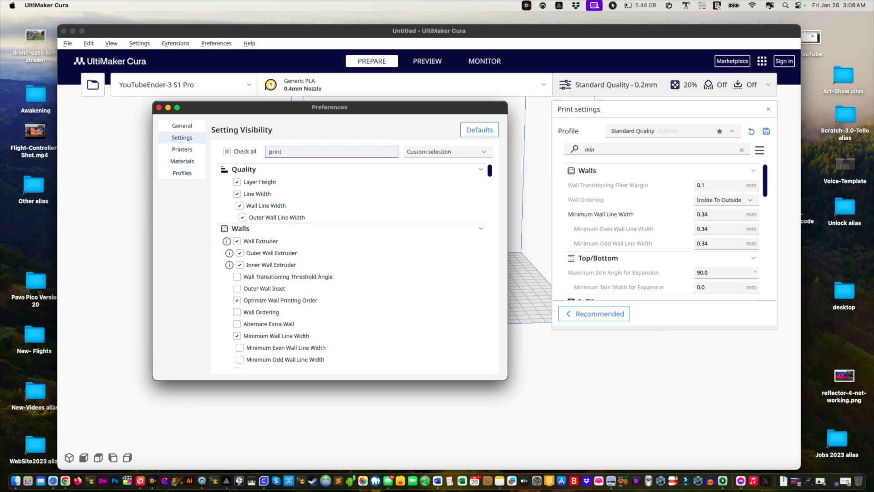
type(" thin")
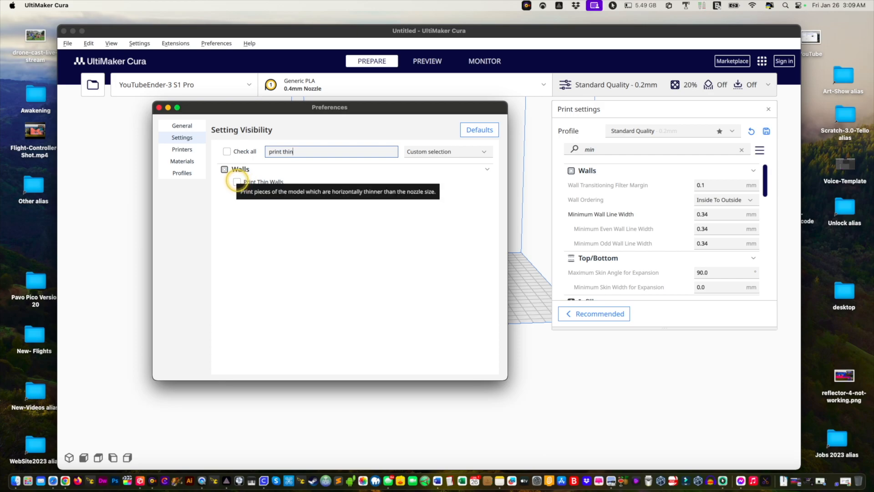
left_click(237, 182)
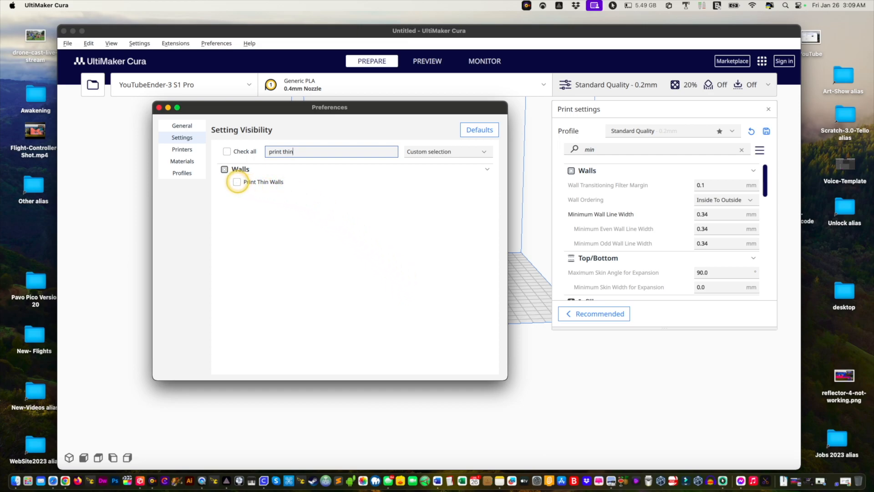
left_click(237, 181)
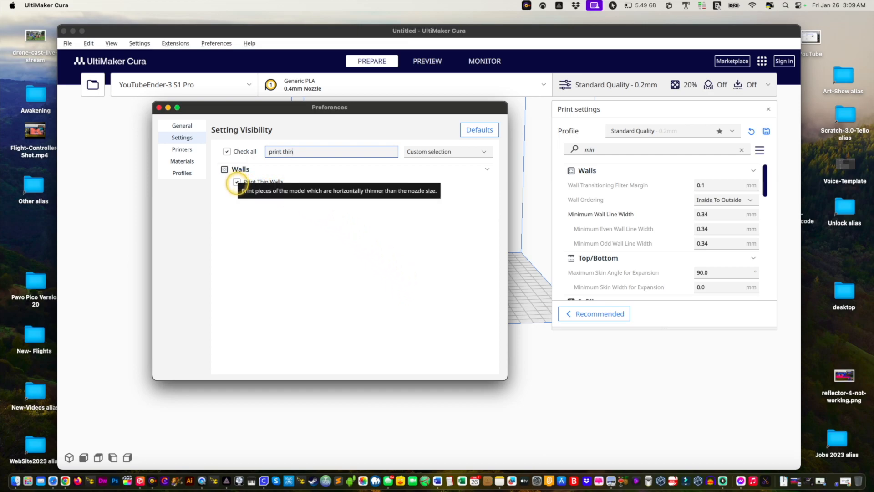
scroll(619, 230, "down", 1)
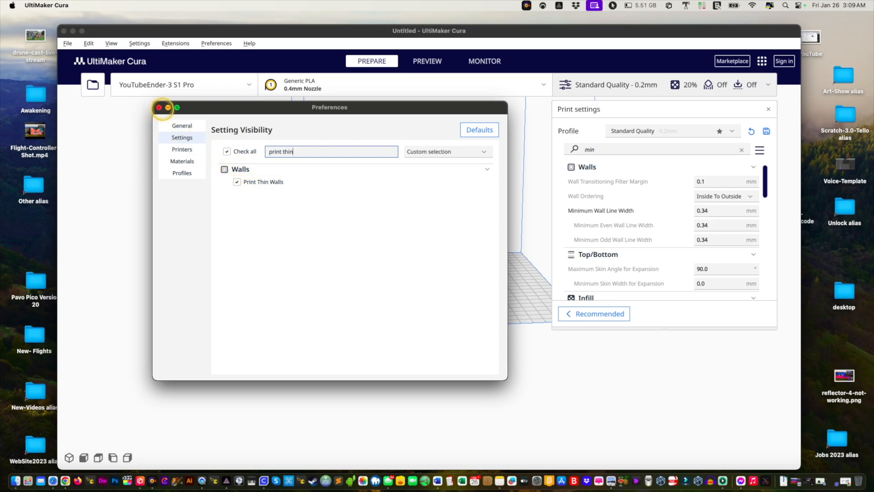
left_click(159, 108)
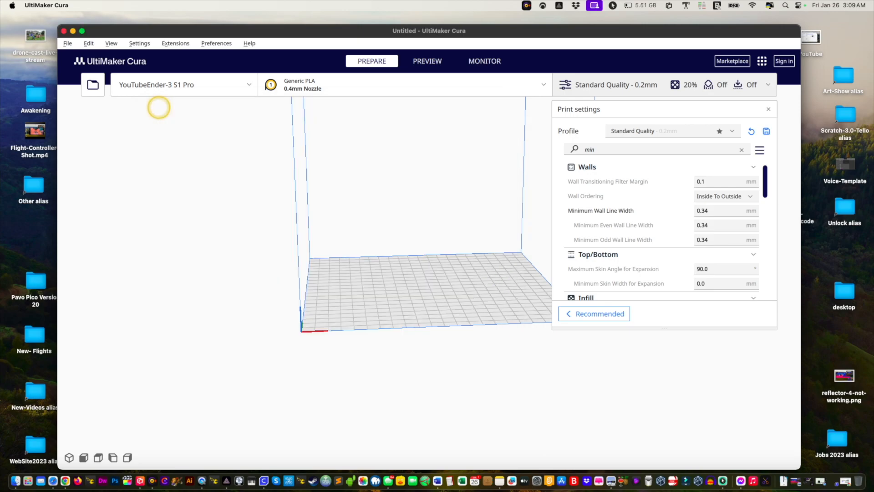
- Set the Minimum Wall Line Width in the Walls category to 0.015 mm
left_click(711, 211)
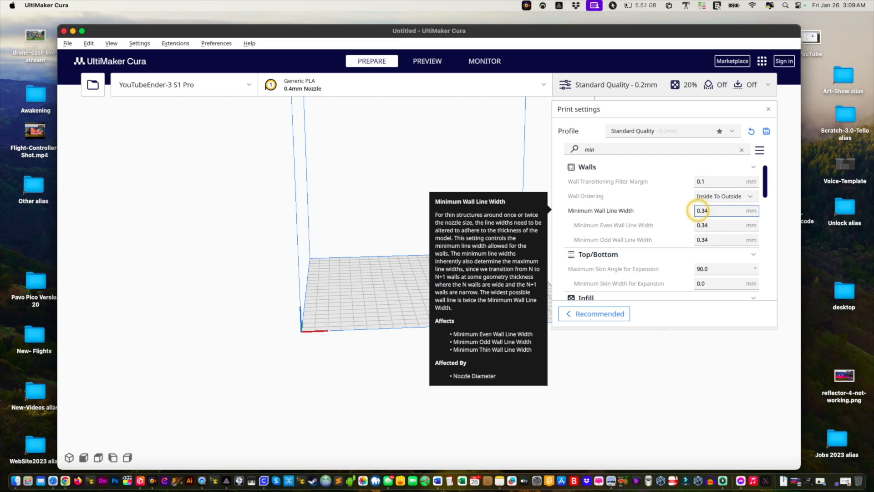
key("BackSpace")
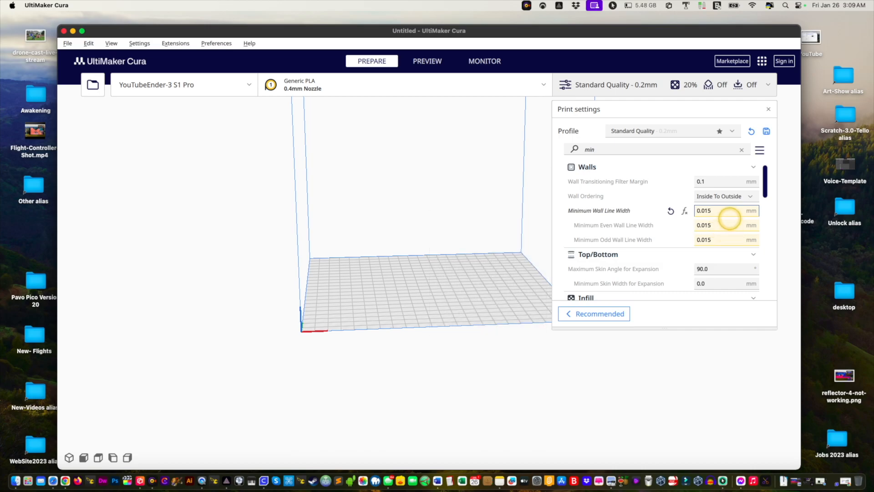
scroll(730, 219, "down", 2)
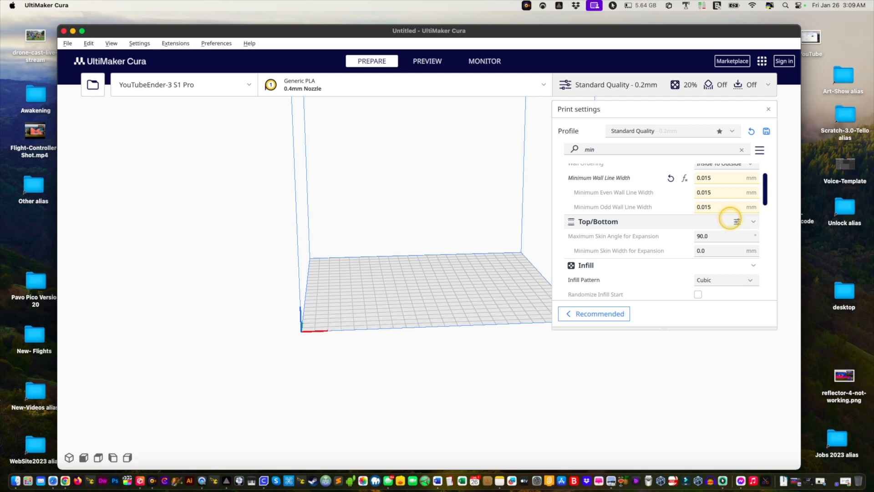
scroll(730, 215, "up", 2)
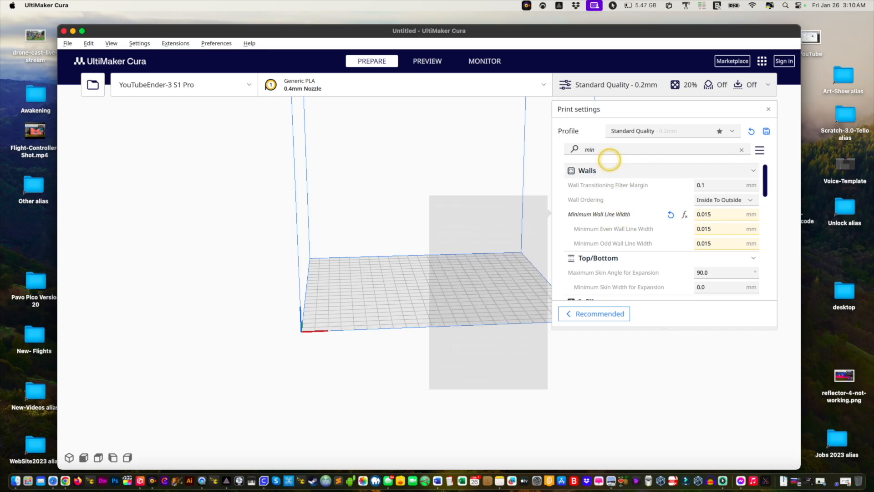
- Search the print settings for "print thin", enable Print Thin Walls, and clear the search to show all settings again
double_click(606, 151)
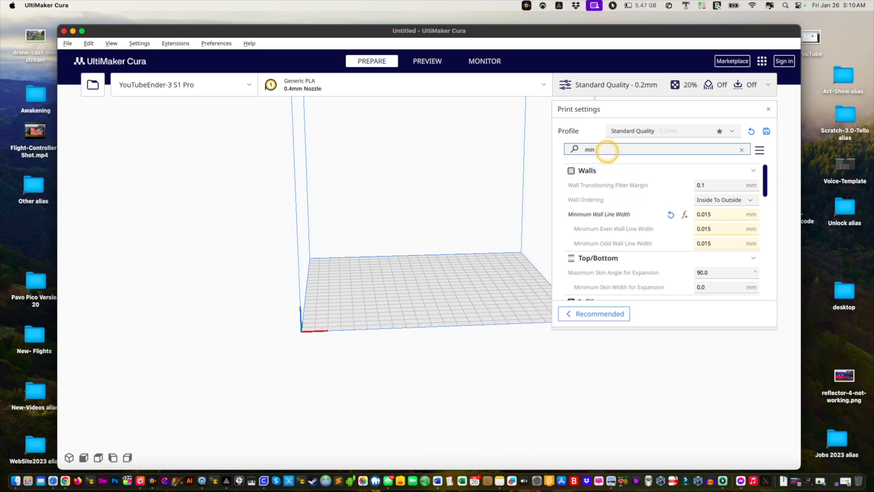
left_click(584, 149)
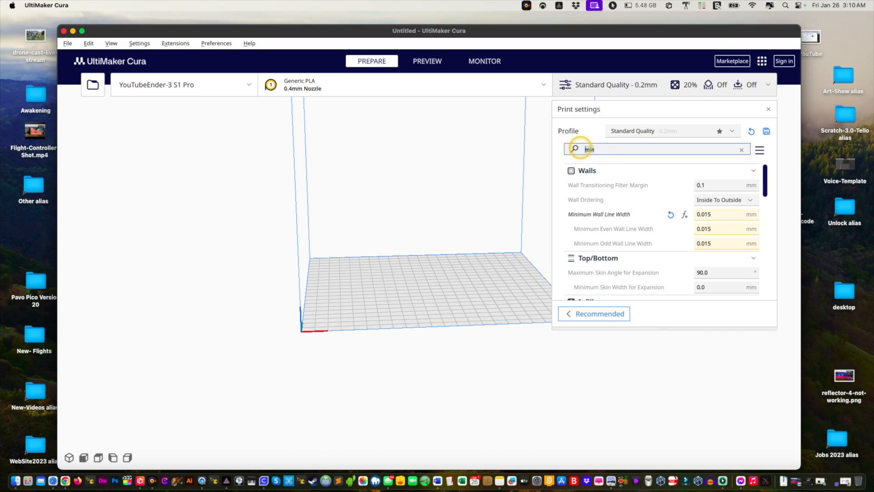
type("print thin")
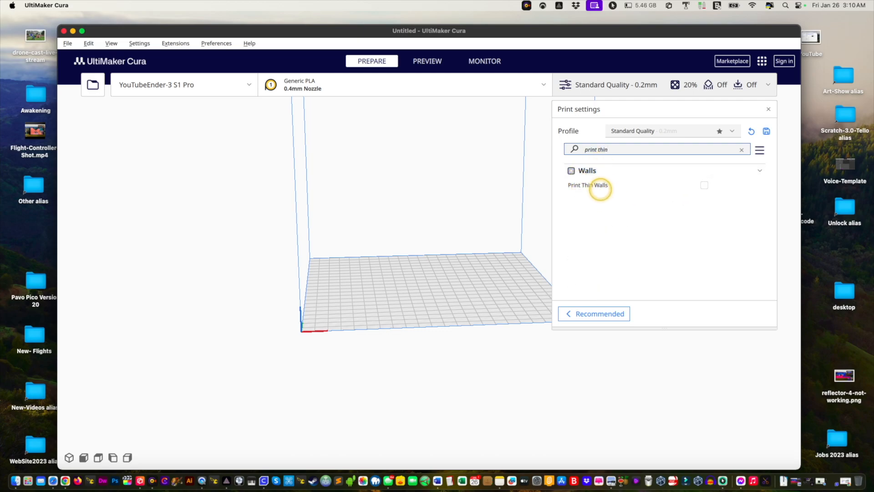
left_click(704, 185)
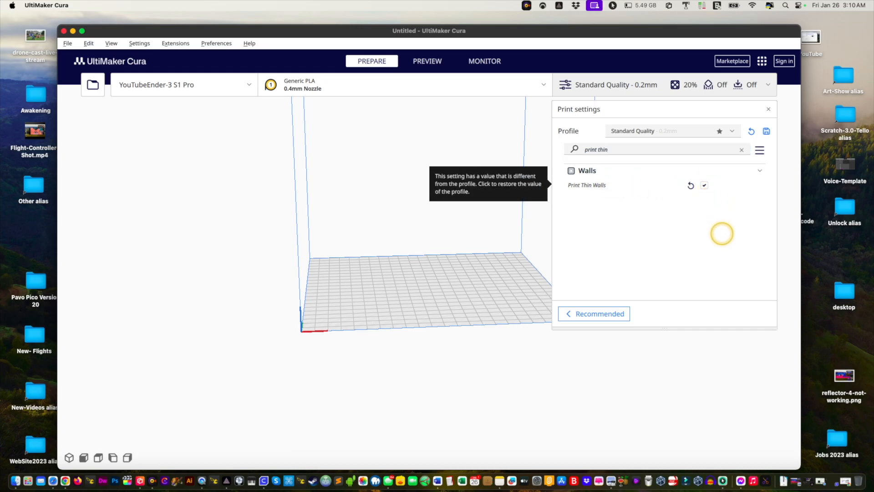
left_click(742, 150)
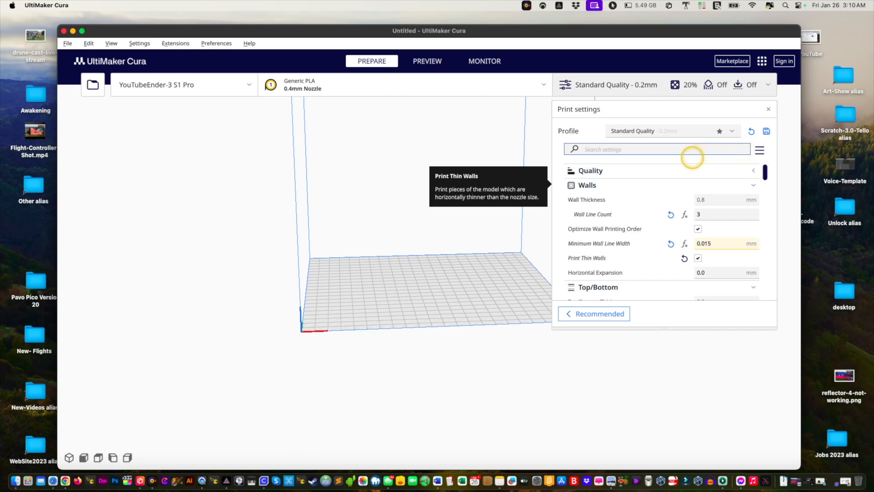
mouse_move(650, 256)
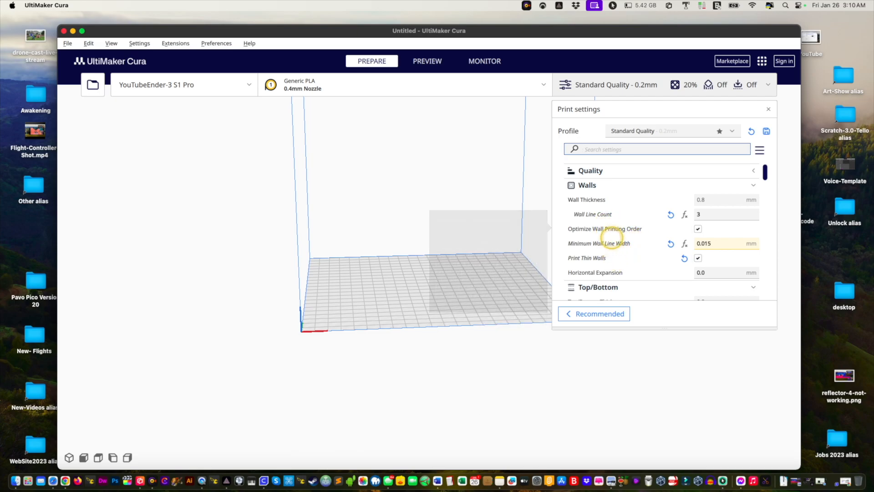
mouse_move(610, 218)
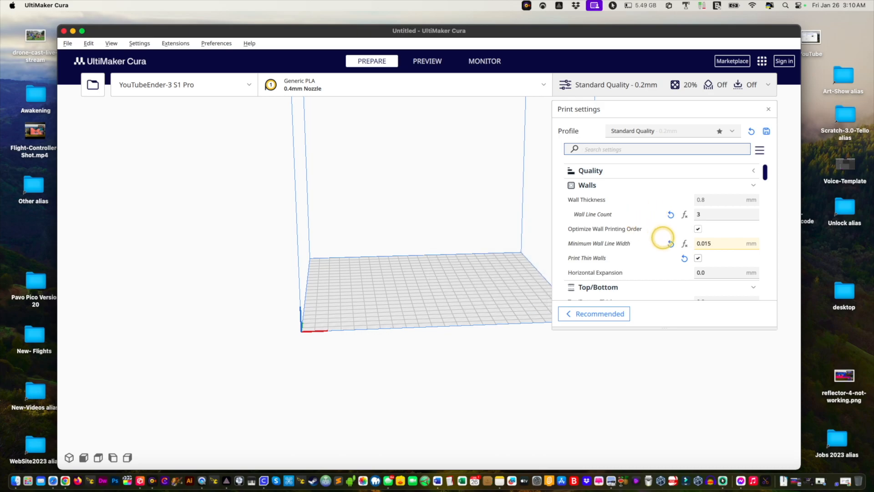
- Set the number of Top Layers in the Top/Bottom category to 5
scroll(658, 223, "down", 2)
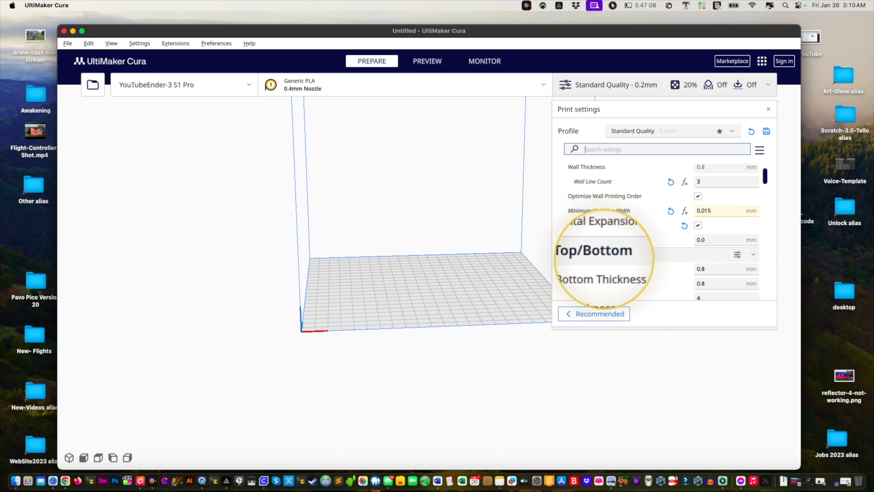
scroll(607, 278, "up", 2)
scroll(613, 274, "down", 2)
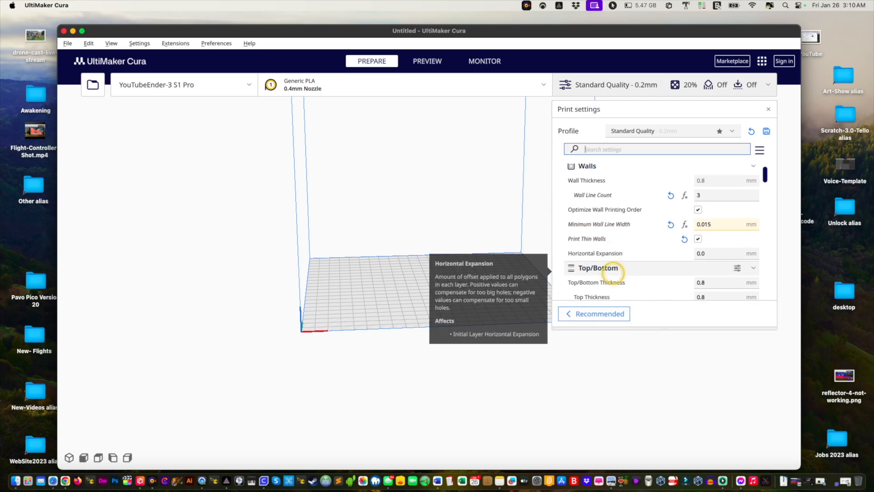
scroll(613, 274, "down", 2)
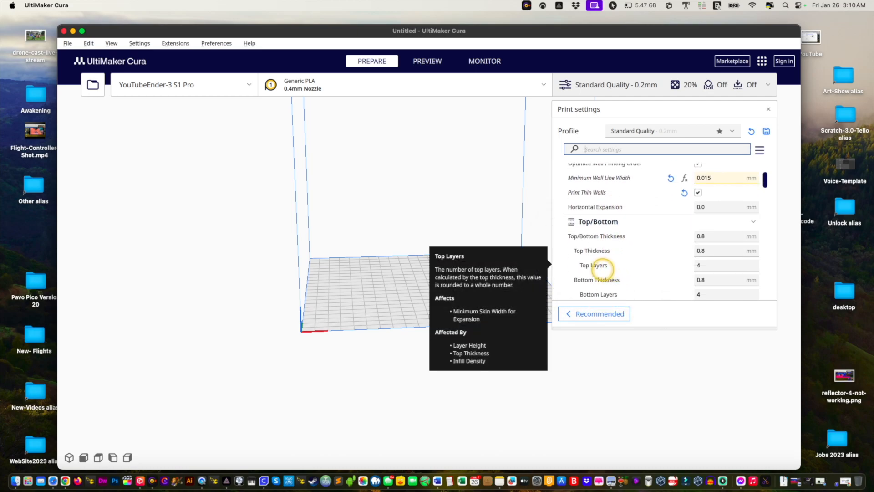
left_click(696, 251)
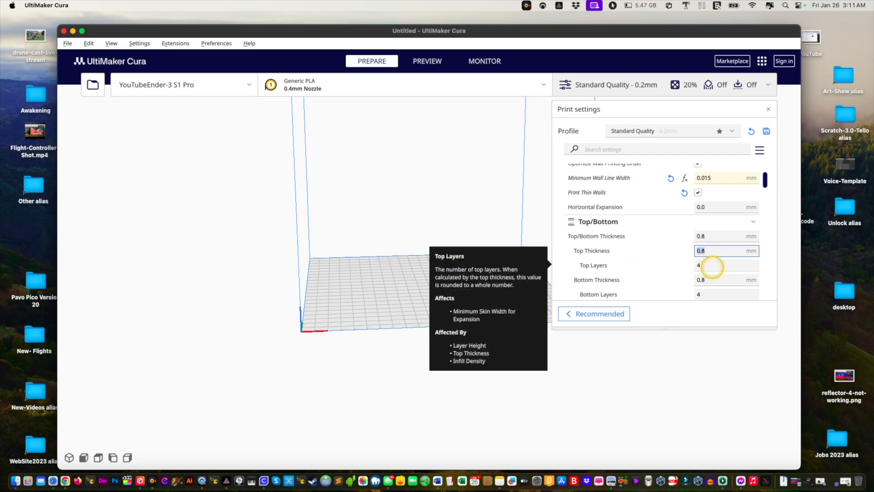
left_click(703, 266)
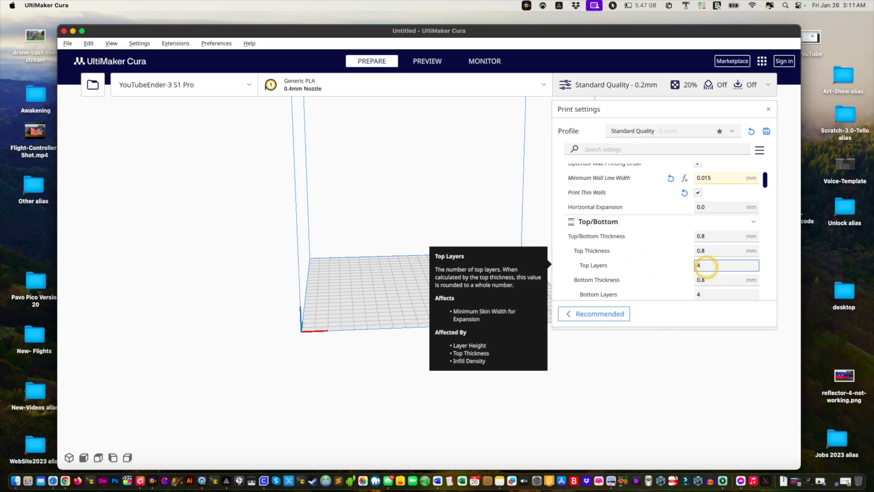
left_click_drag(704, 267, 692, 267)
type("0")
key("Return")
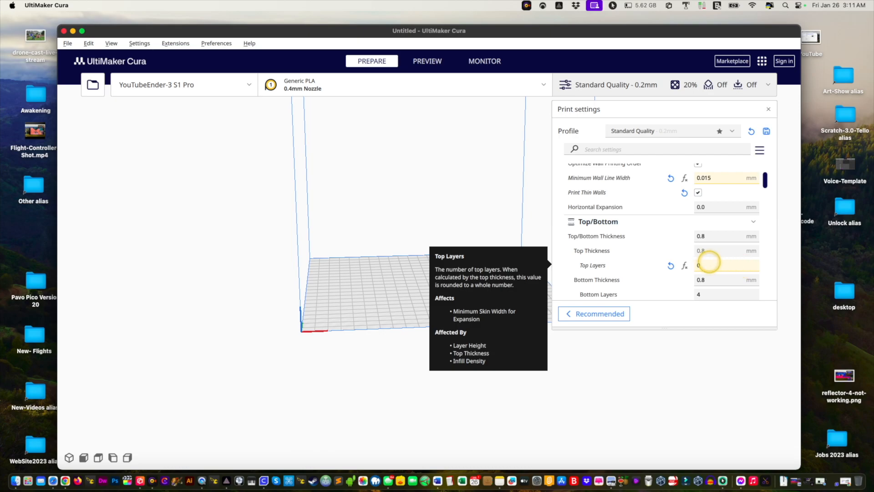
left_click(709, 261)
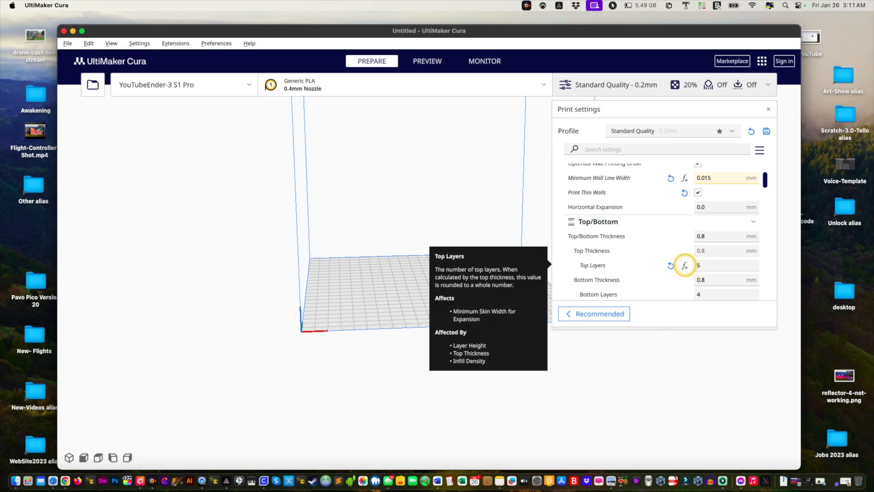
- Set the Material category's initial layer temperatures to 205 °C for printing and 65 °C for the build plate
scroll(659, 259, "down", 3)
scroll(658, 259, "down", 5)
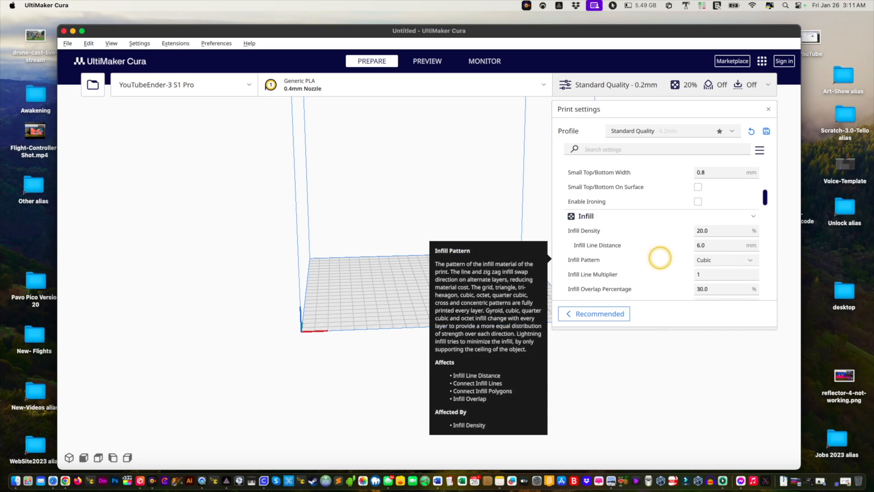
scroll(660, 258, "down", 4)
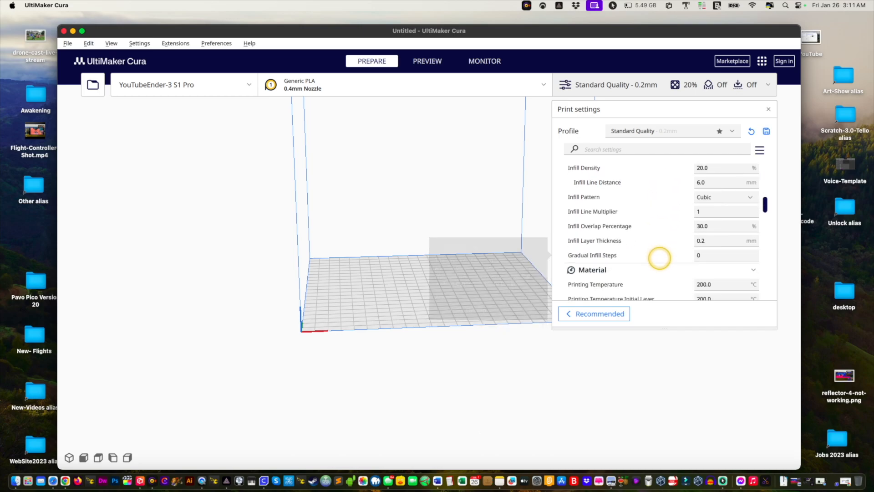
scroll(659, 257, "down", 2)
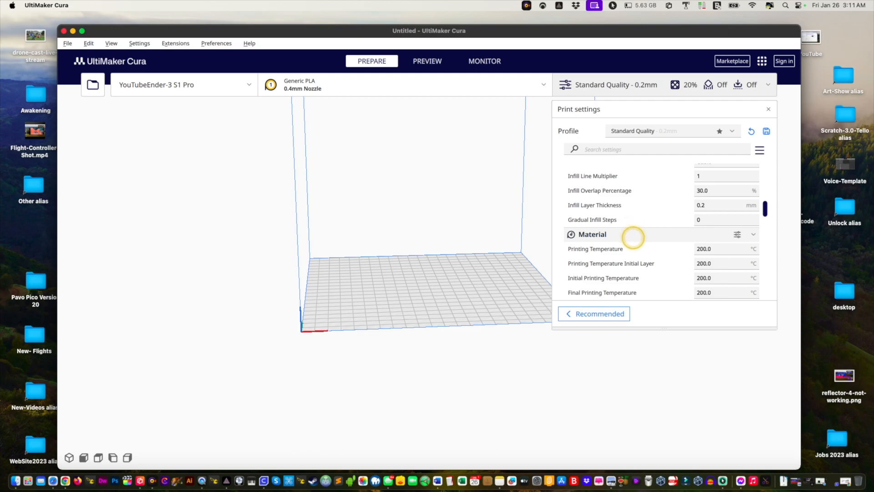
scroll(633, 241, "up", 3)
scroll(635, 253, "down", 2)
scroll(610, 248, "up", 3)
scroll(610, 257, "down", 5)
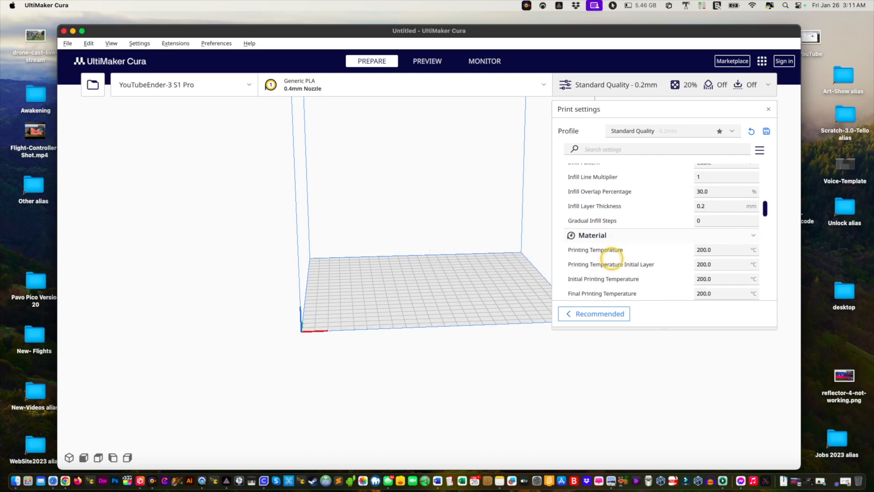
mouse_move(629, 187)
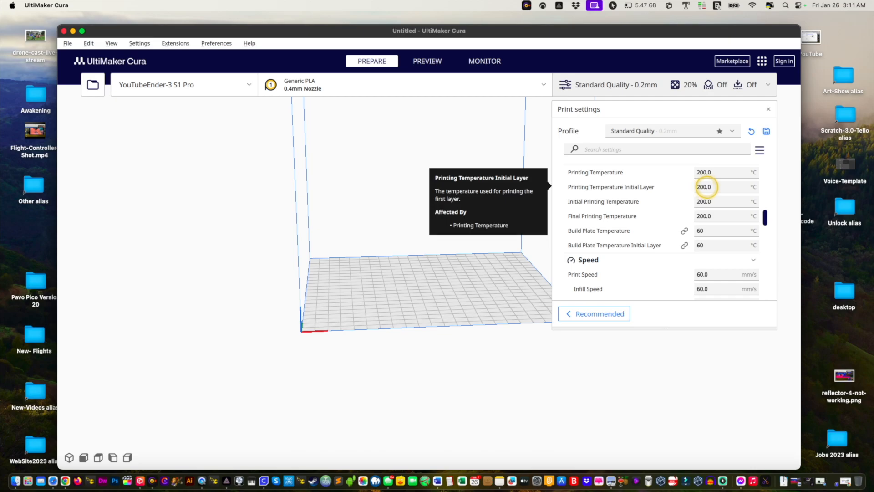
mouse_move(724, 170)
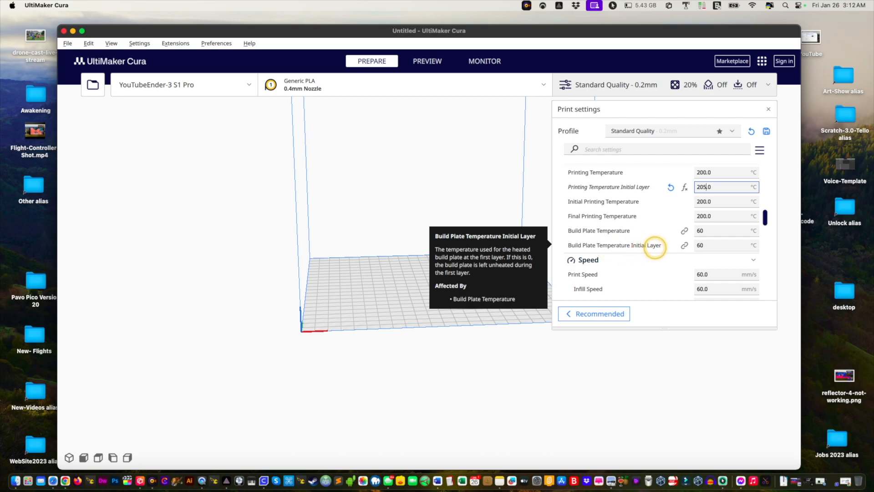
left_click(703, 245)
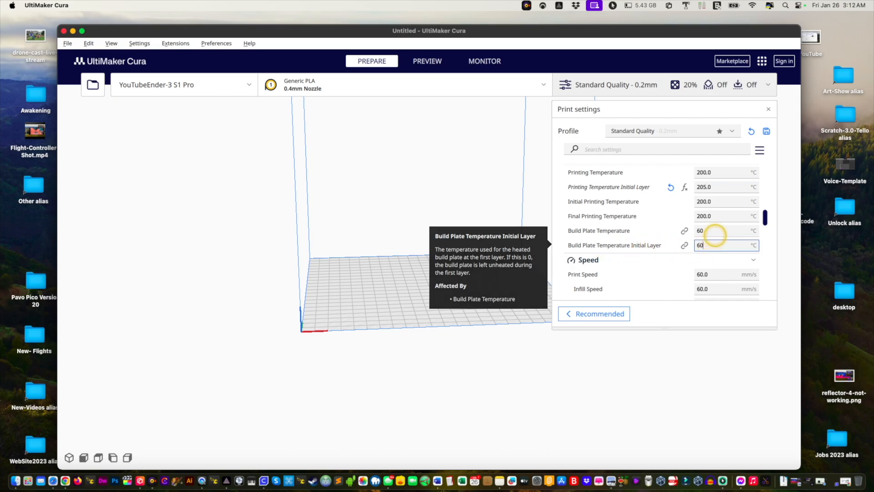
key("BackSpace")
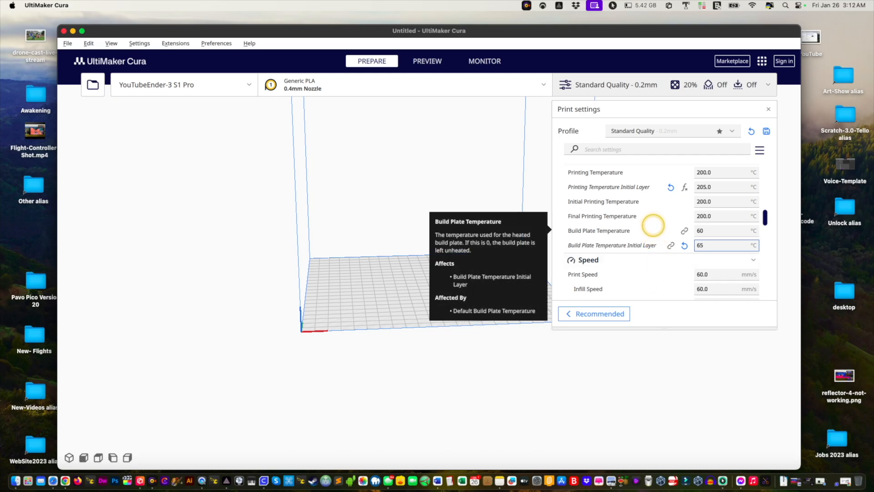
- Set the Initial Layer Speed to 15 mm/s and the Skirt/Brim Speed to 25 mm/s
scroll(653, 225, "down", 3)
scroll(653, 224, "down", 3)
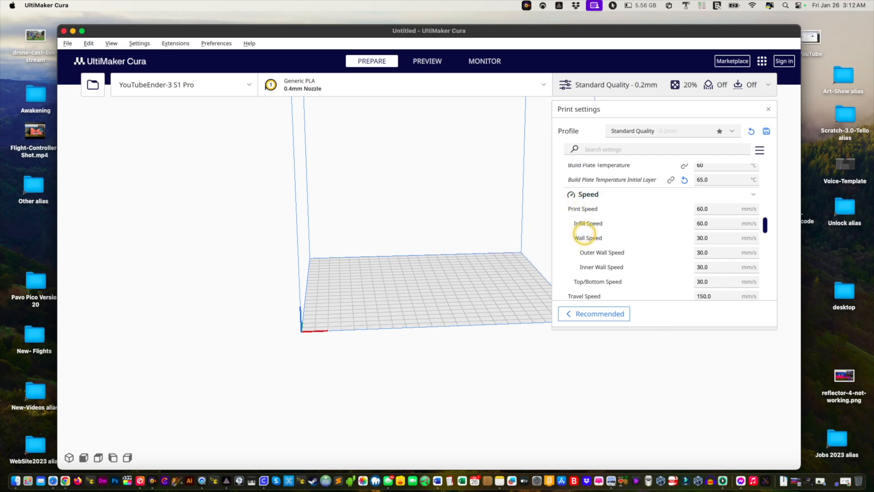
scroll(588, 244, "down", 2)
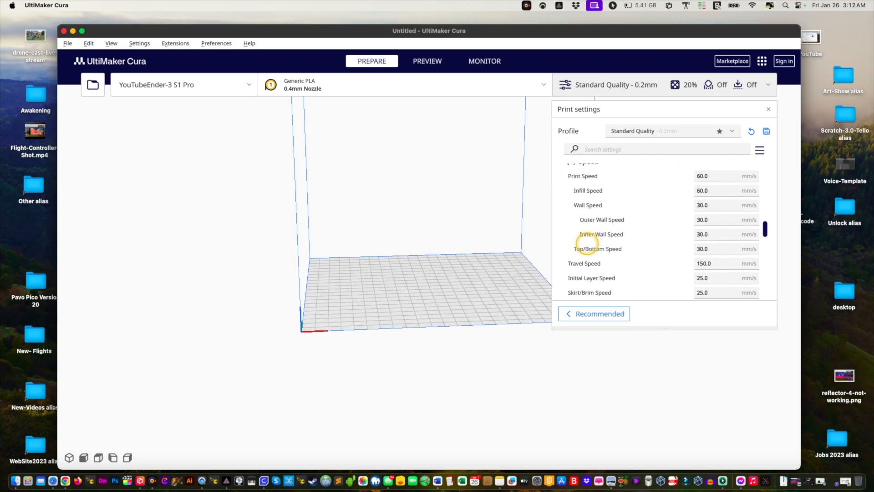
mouse_move(590, 235)
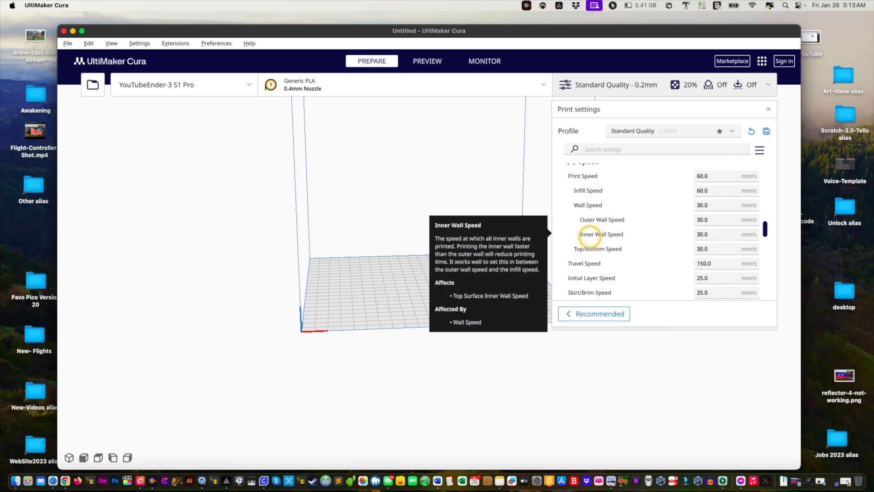
scroll(590, 235, "down", 2)
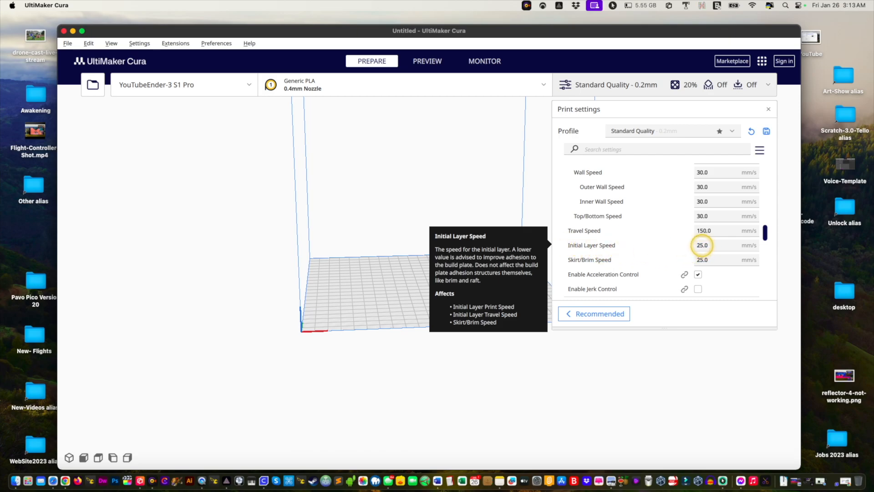
left_click(701, 245)
mouse_move(705, 230)
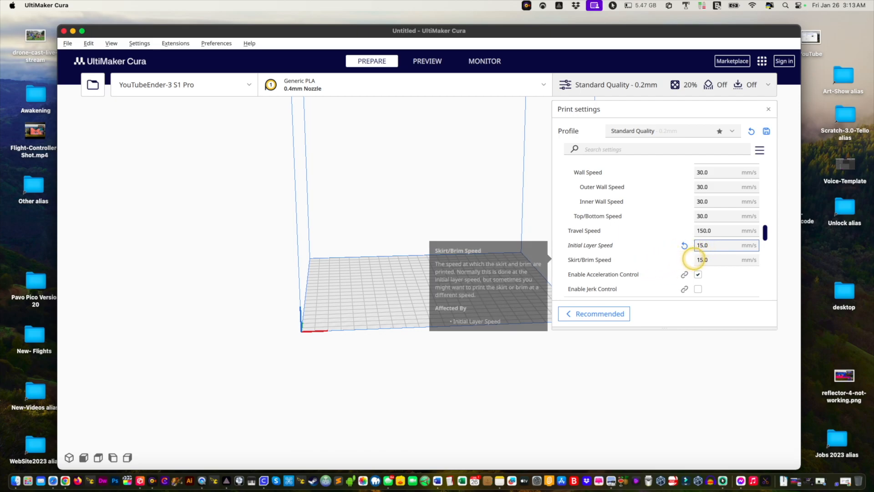
left_click(704, 259)
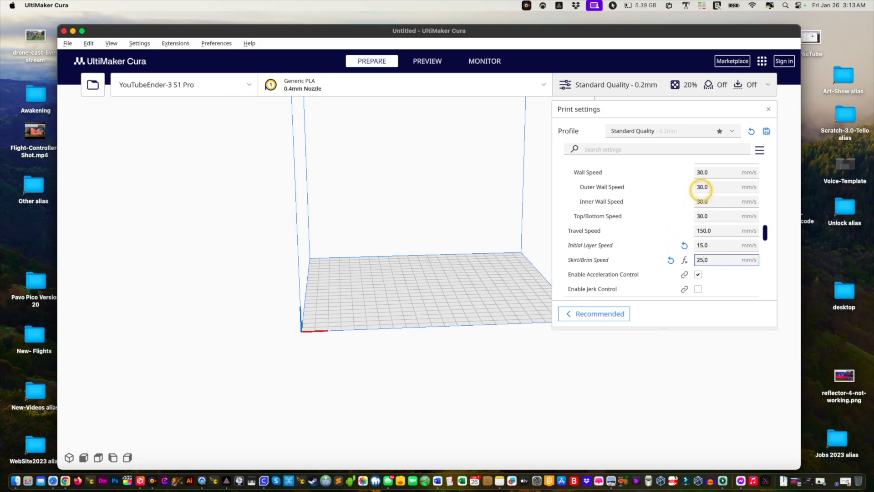
- Set the Retraction Distance in the Travel category to 4 mm
scroll(669, 207, "down", 1)
scroll(669, 207, "down", 5)
scroll(669, 206, "down", 4)
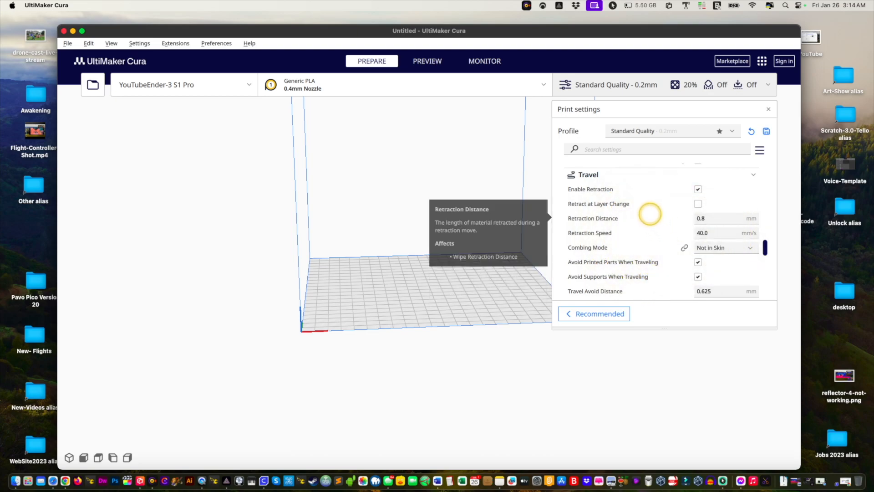
scroll(650, 213, "down", 2)
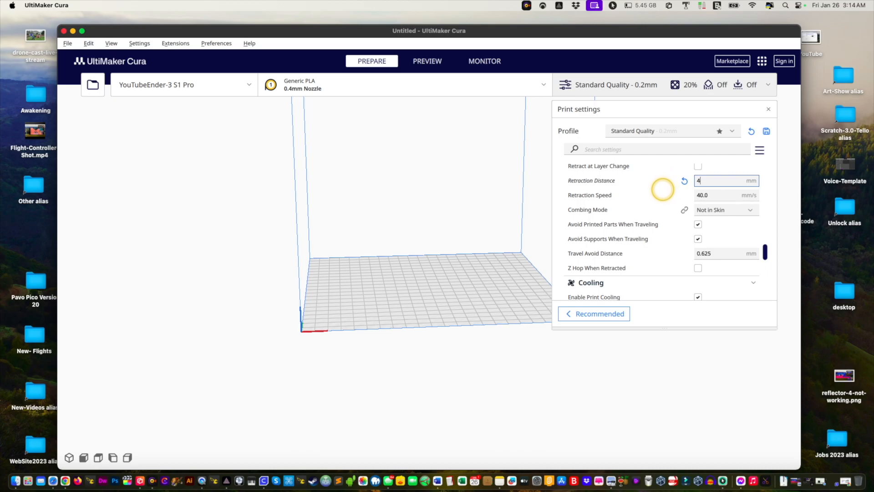
scroll(668, 182, "up", 3)
mouse_move(663, 188)
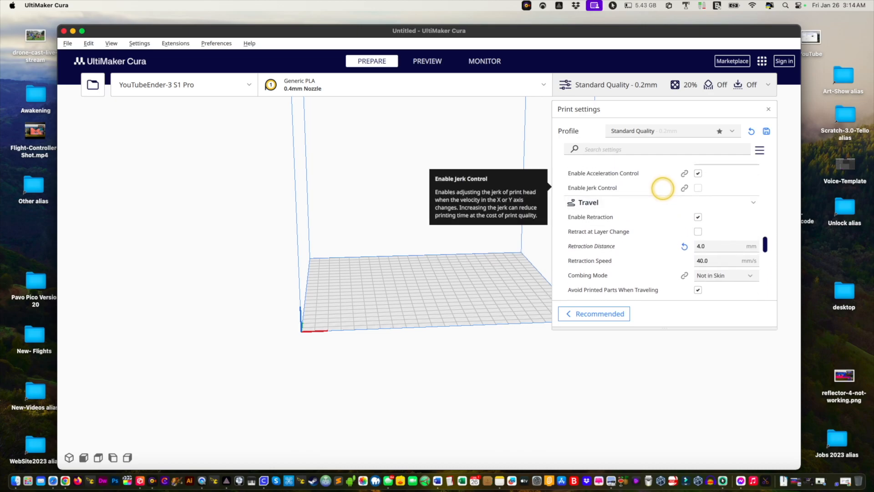
- Enable Spiralize Outer Contour in the Special Modes category, leaving Smooth Spiralized Contours on
scroll(663, 188, "down", 3)
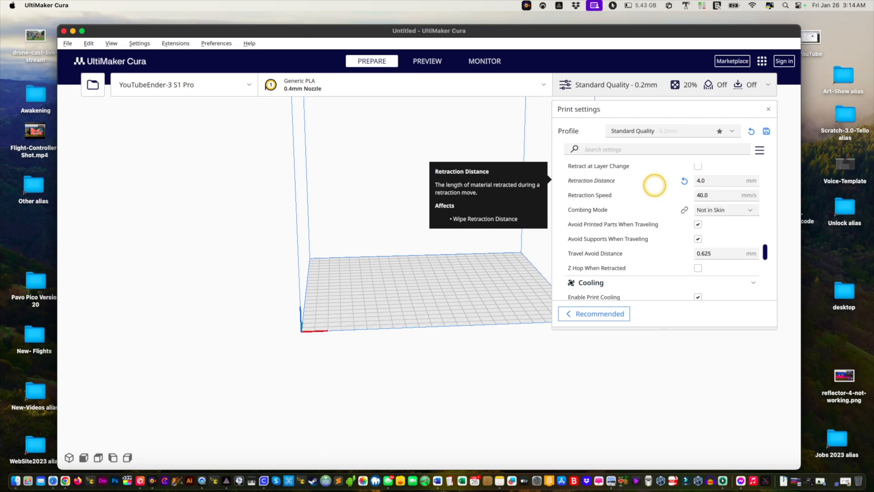
scroll(654, 185, "down", 3)
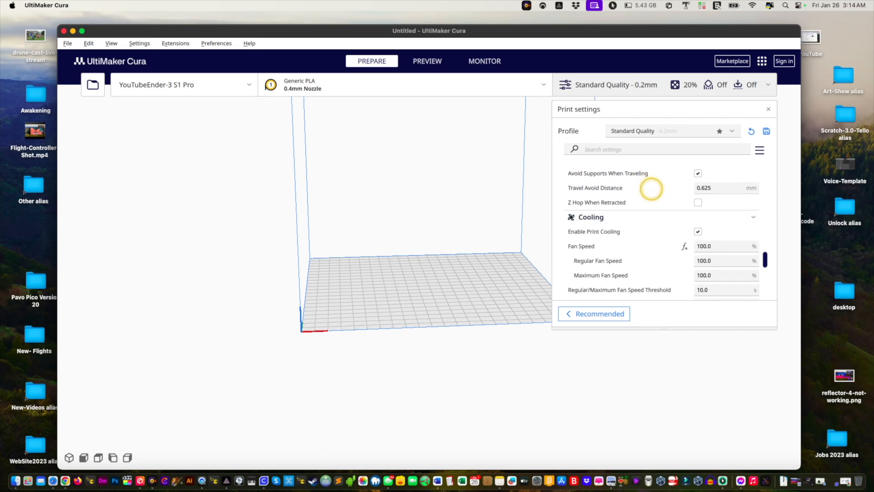
scroll(651, 189, "down", 8)
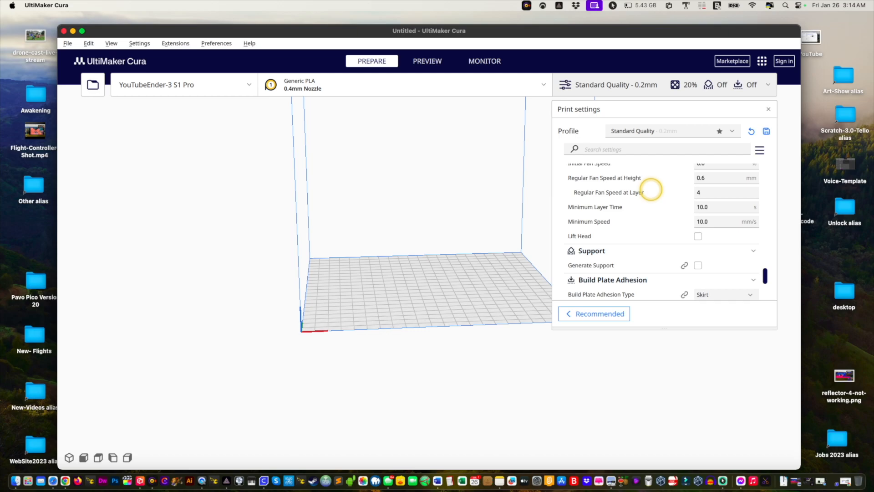
scroll(651, 189, "down", 1)
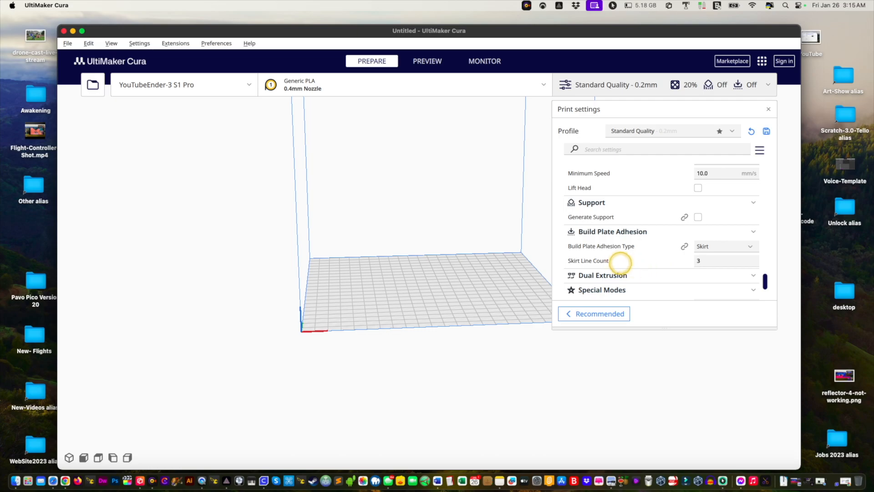
mouse_move(585, 261)
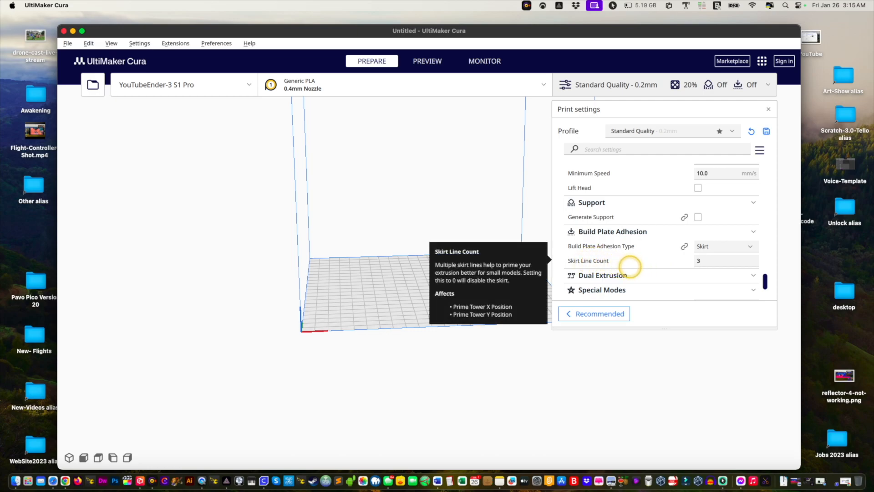
scroll(610, 210, "down", 3)
mouse_move(619, 199)
scroll(622, 197, "down", 2)
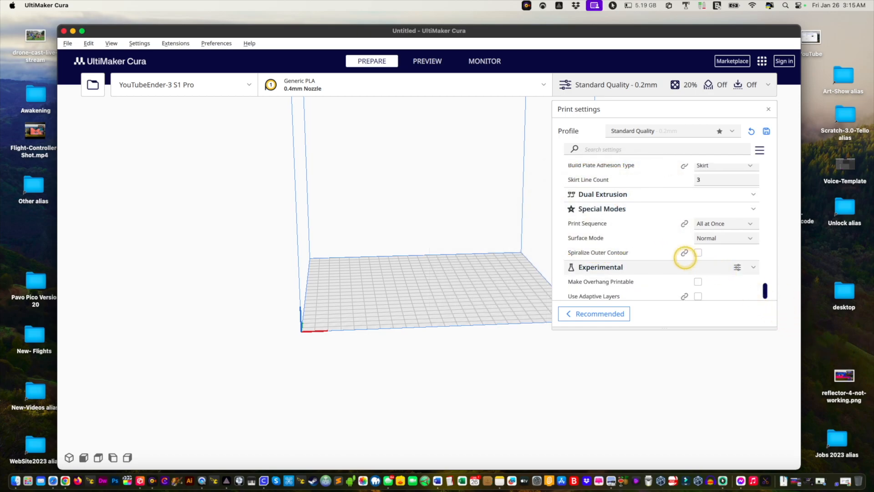
mouse_move(670, 258)
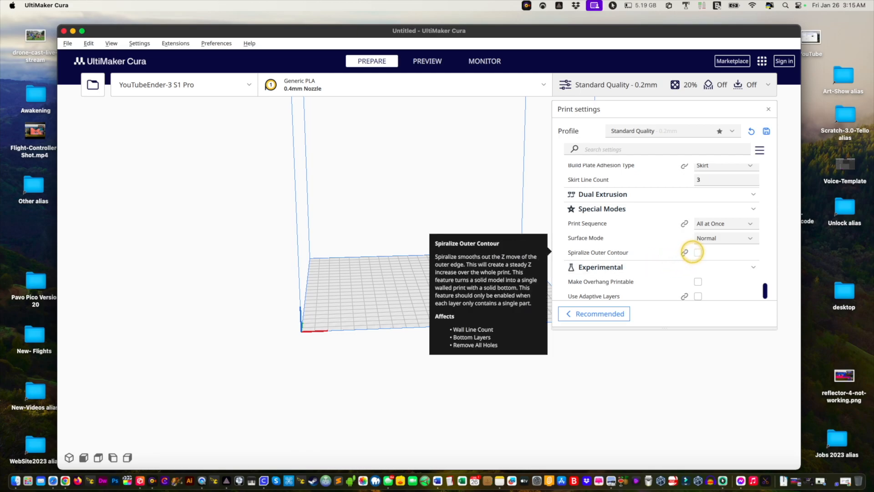
left_click(698, 253)
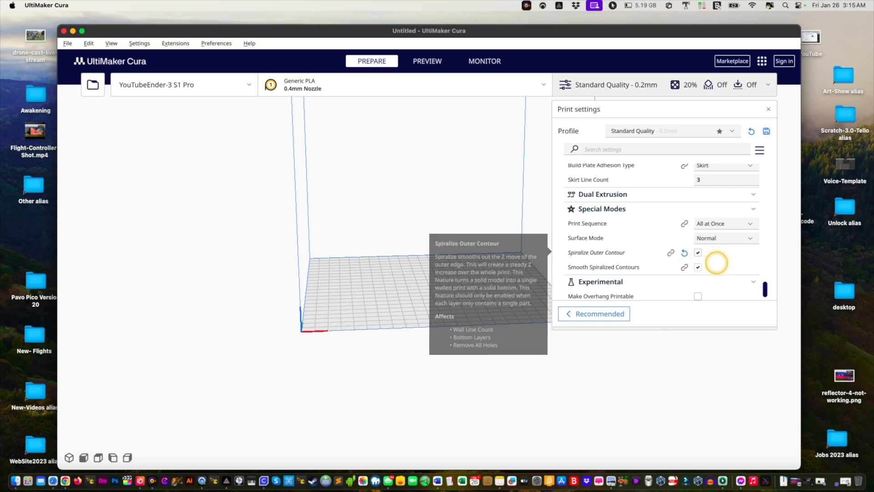
mouse_move(610, 269)
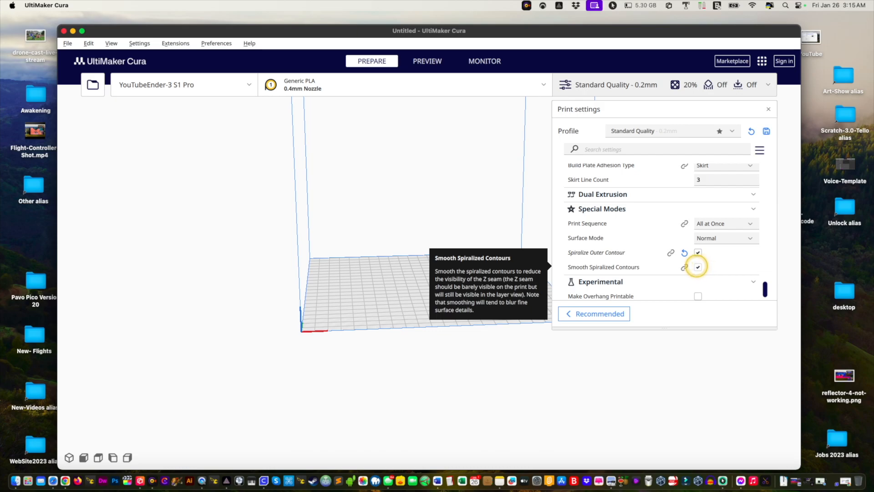
scroll(633, 249, "down", 1)
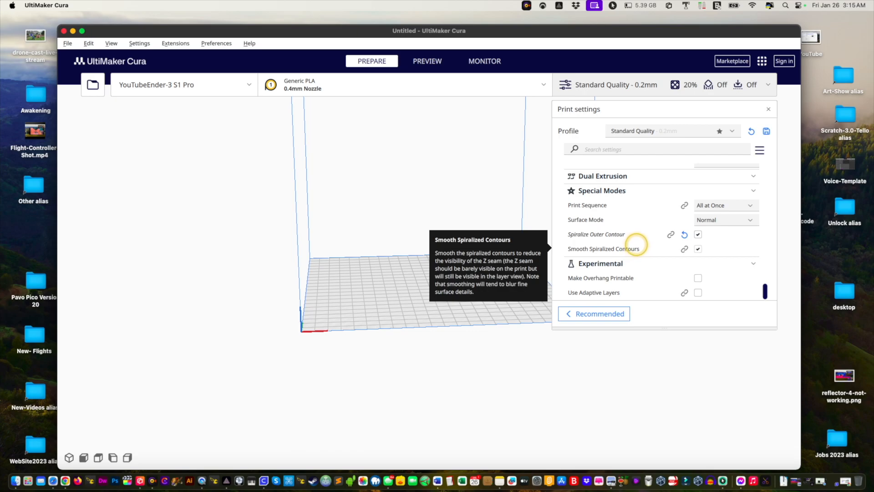
- Review the print settings from Build Plate Adhesion back up to Walls, and close the print settings
scroll(636, 242, "up", 6)
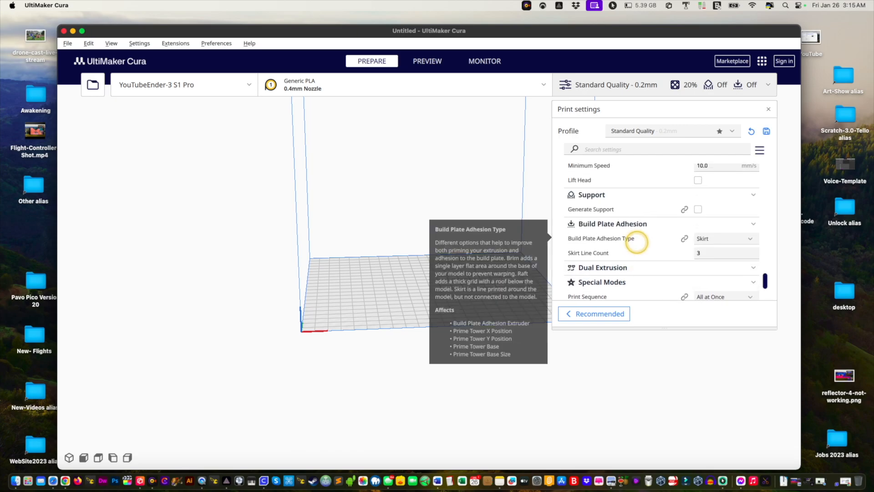
scroll(637, 241, "up", 5)
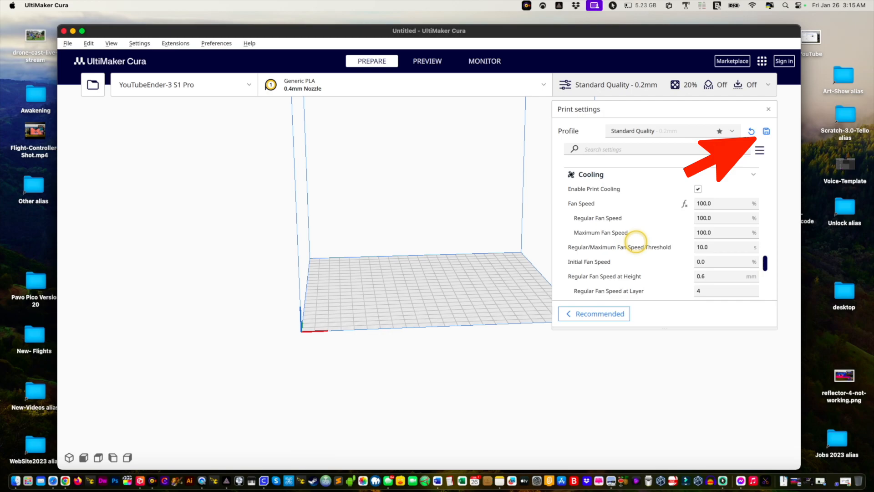
scroll(636, 239, "up", 3)
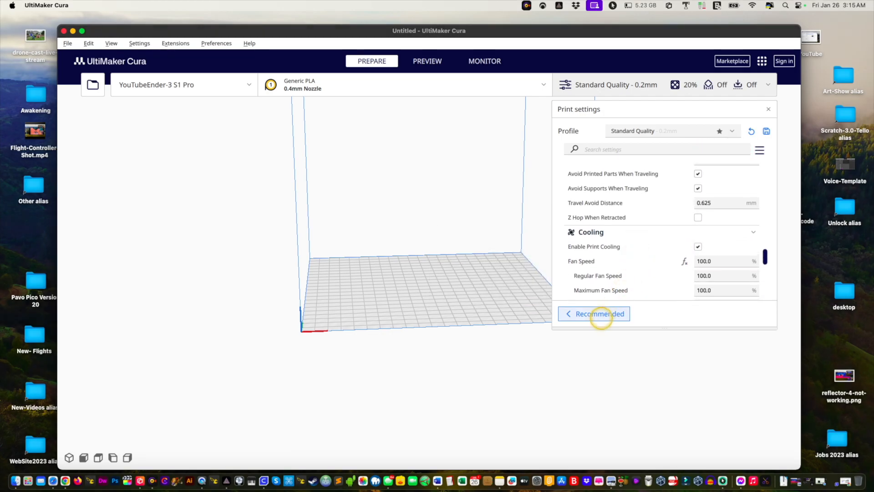
scroll(672, 229, "up", 3)
scroll(671, 230, "up", 10)
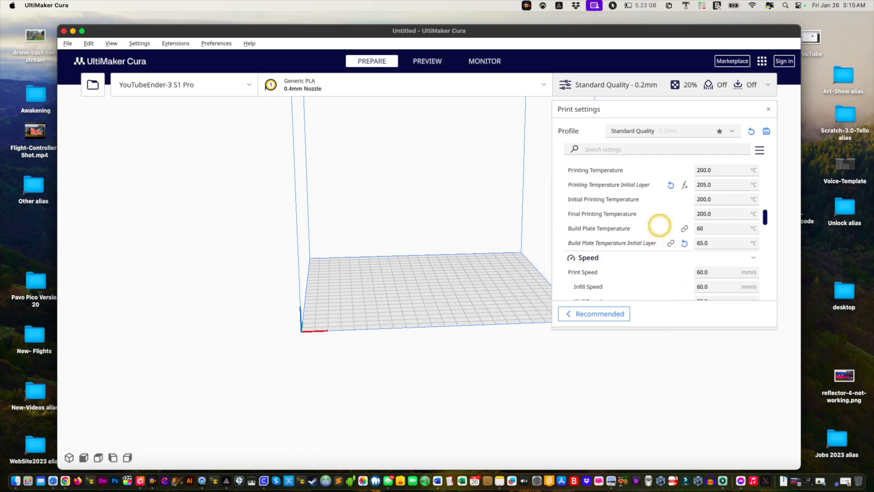
scroll(659, 225, "up", 8)
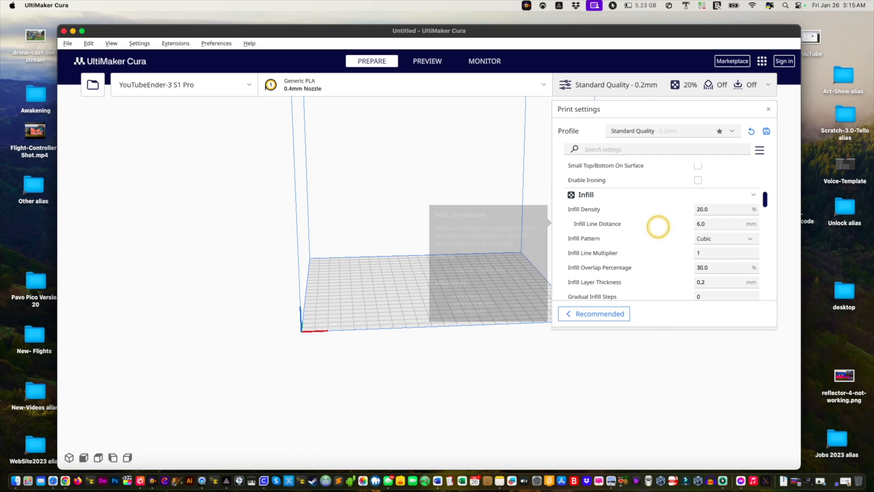
scroll(658, 226, "up", 6)
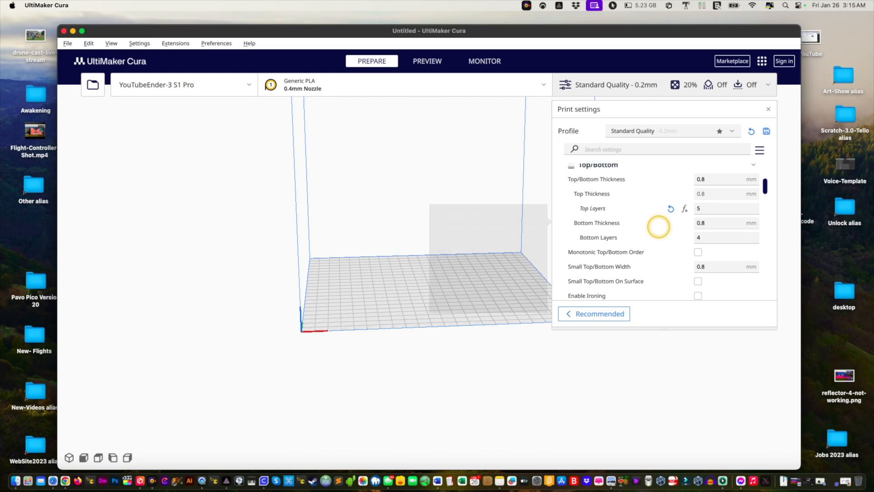
scroll(659, 227, "up", 5)
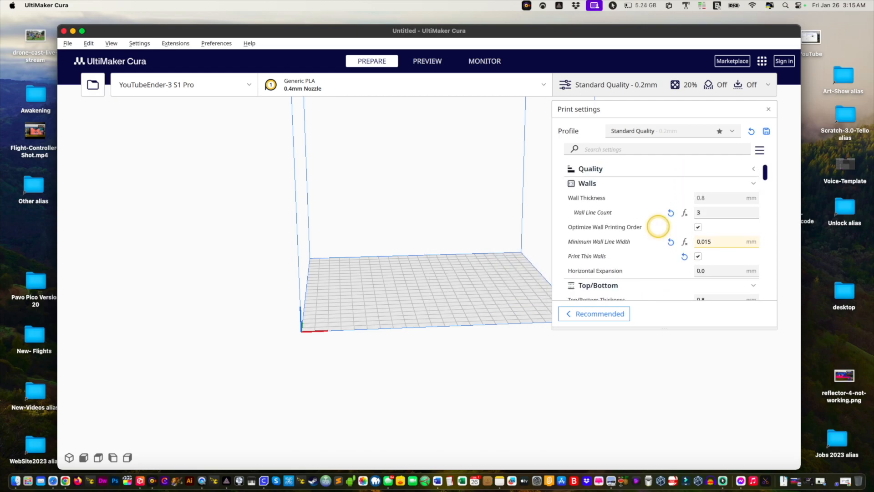
scroll(659, 226, "up", 1)
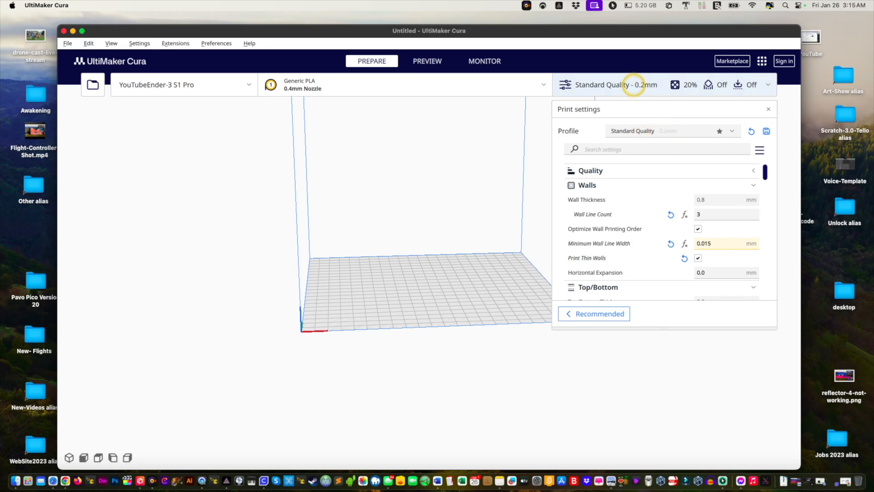
left_click(635, 85)
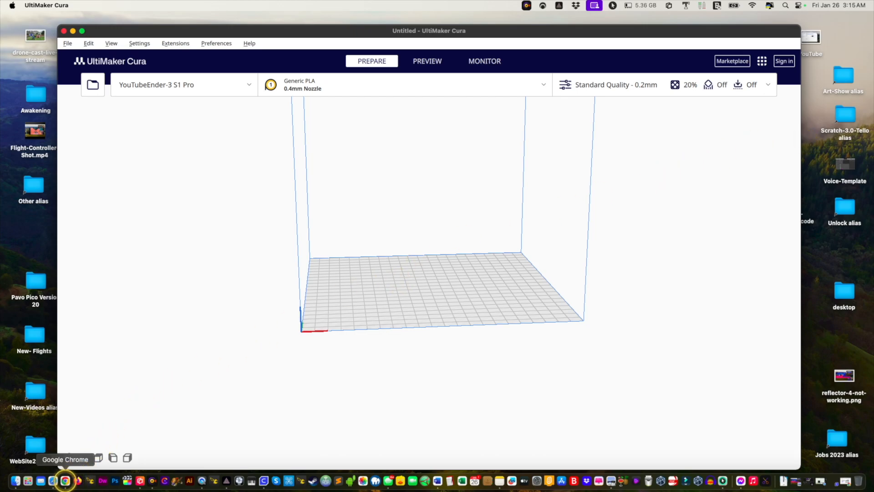
- Switch to Chrome and examine the Walls settings in the Reddit post's Cura 4 and Cura 5 comparison image
left_click(65, 481)
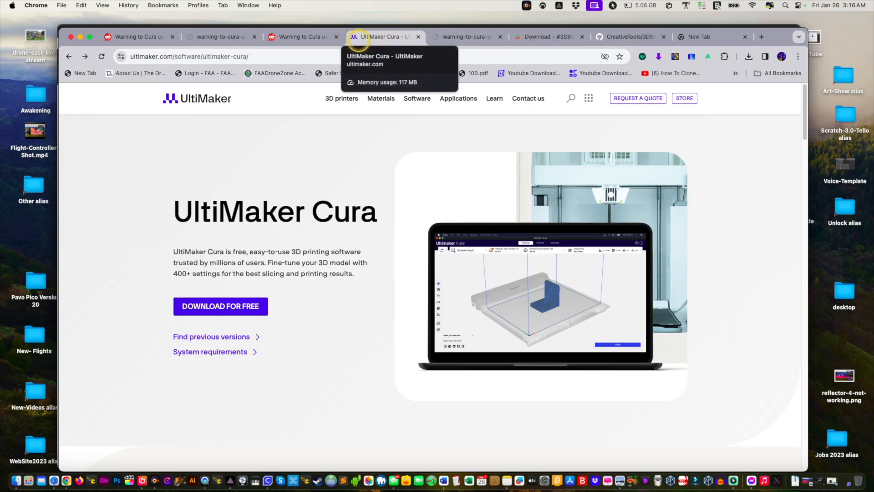
left_click(311, 38)
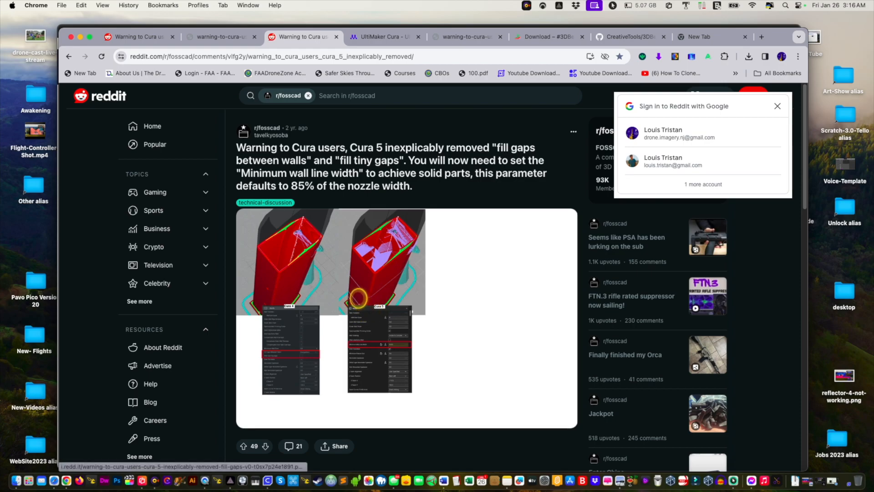
left_click(358, 298)
left_click(351, 293)
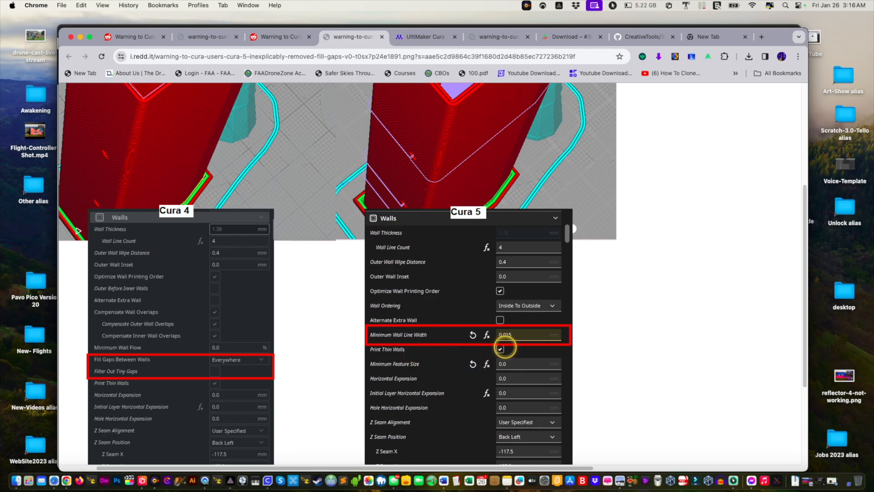
scroll(508, 330, "down", 5)
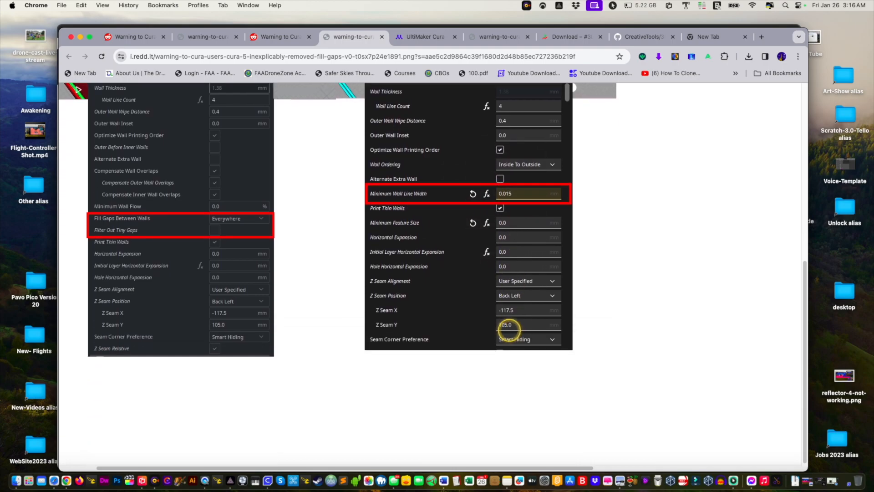
scroll(508, 326, "up", 10)
left_click(281, 36)
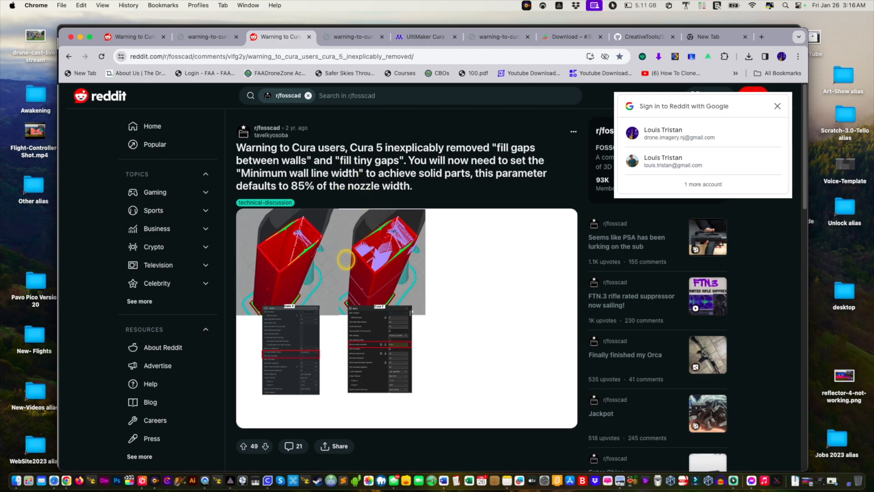
left_click(345, 255)
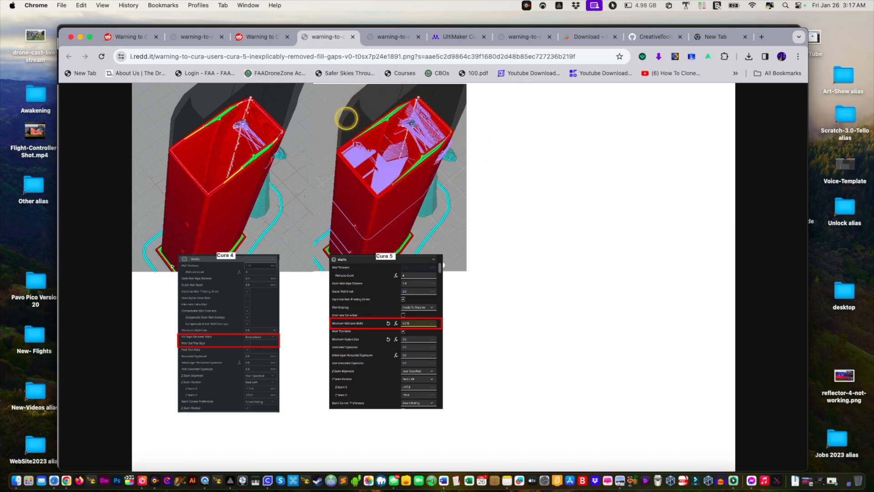
- Read the Reddit post's comments about Minimum Wall Line Width and wall gaps, and recheck the comparison image
left_click(257, 38)
scroll(385, 317, "down", 10)
scroll(383, 308, "down", 3)
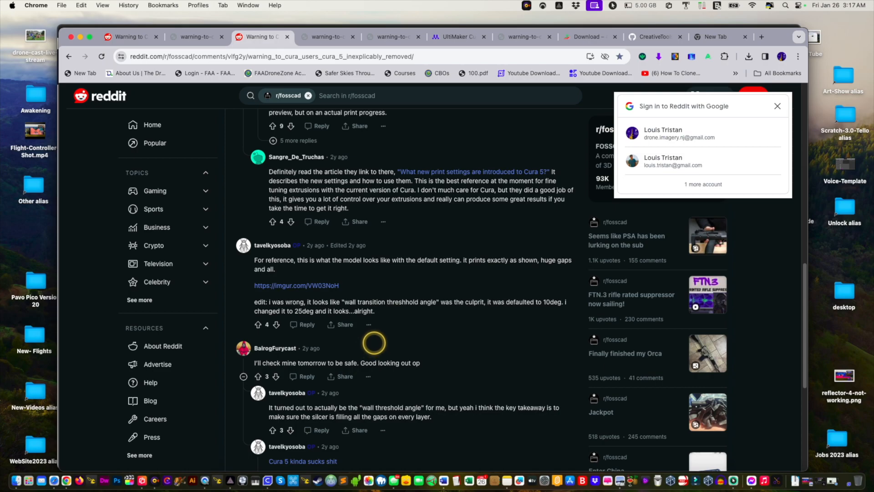
scroll(375, 340, "down", 1)
scroll(375, 340, "down", 4)
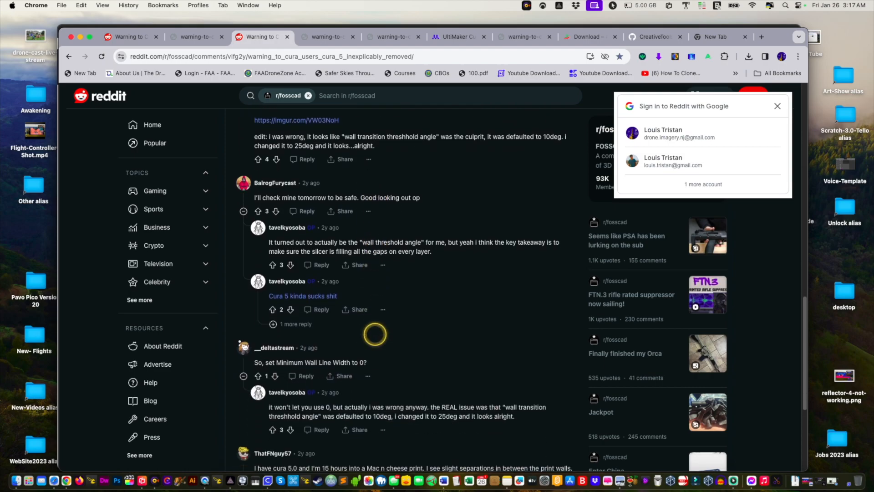
scroll(302, 365, "down", 1)
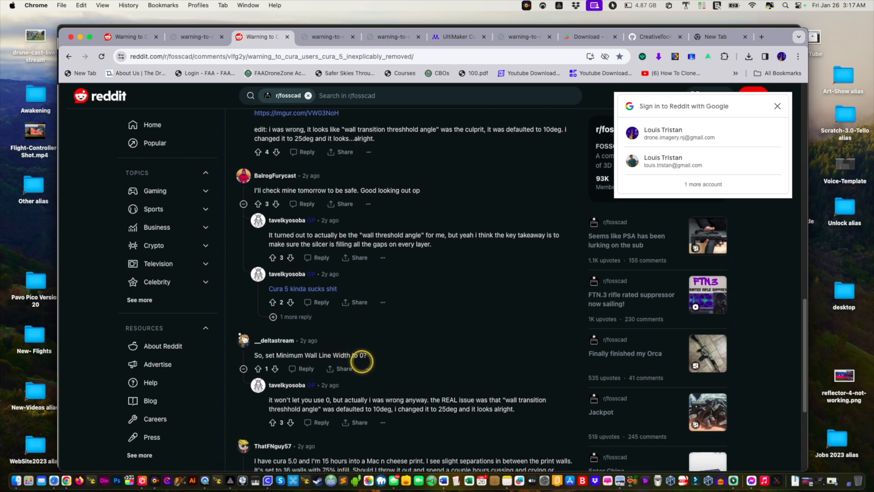
scroll(362, 355, "down", 5)
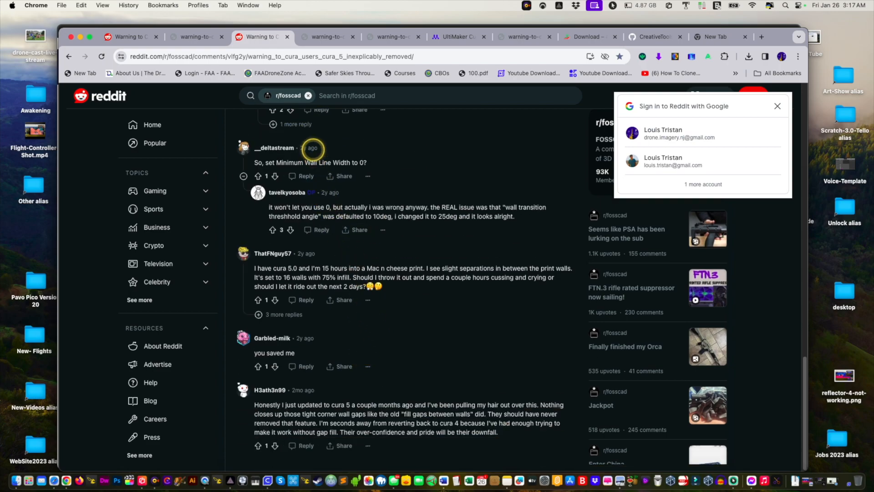
left_click(209, 38)
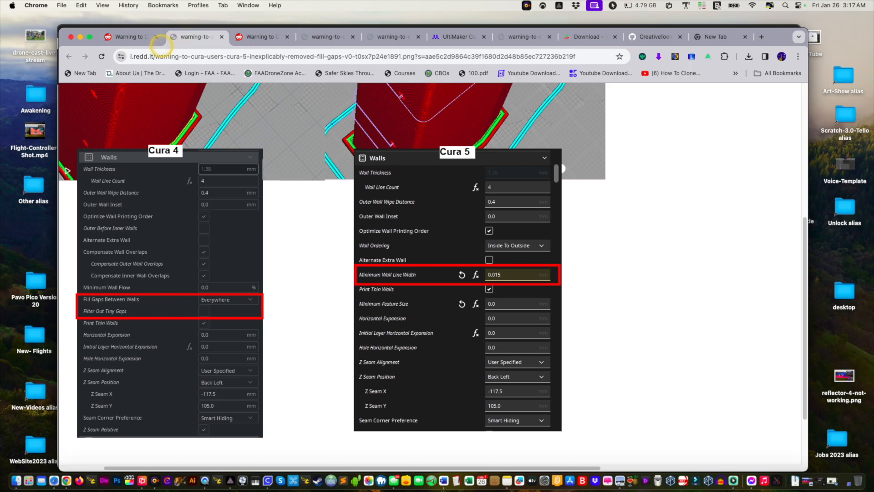
left_click(127, 37)
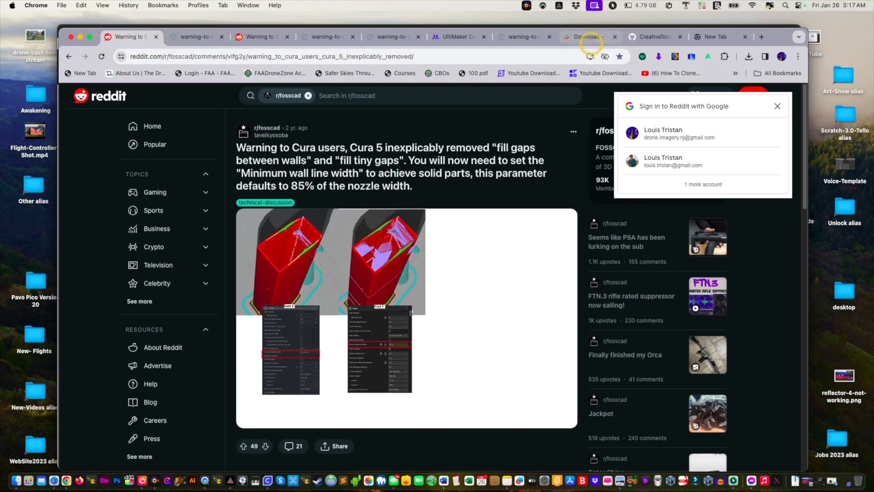
- Open the 3DBenchy download page and download the model's ZIP archive from the GitHub entry in the download list
left_click(592, 39)
mouse_move(554, 119)
scroll(547, 171, "down", 5)
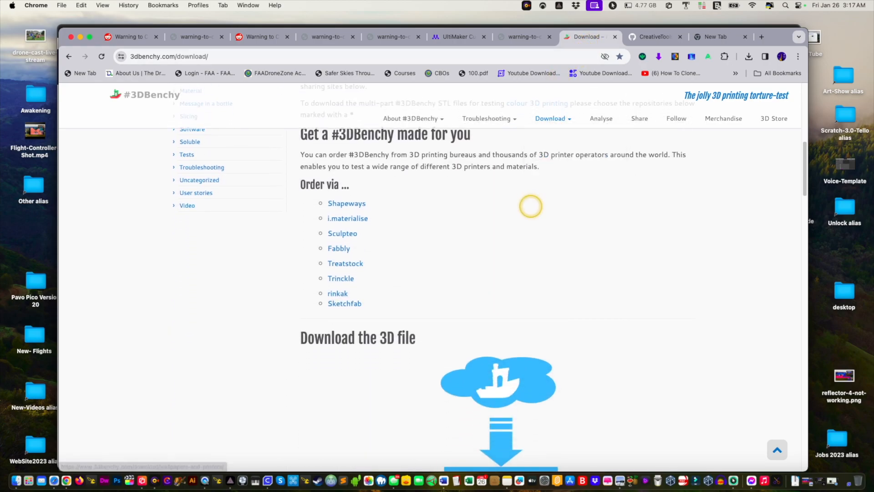
scroll(538, 191, "down", 10)
scroll(535, 204, "up", 6)
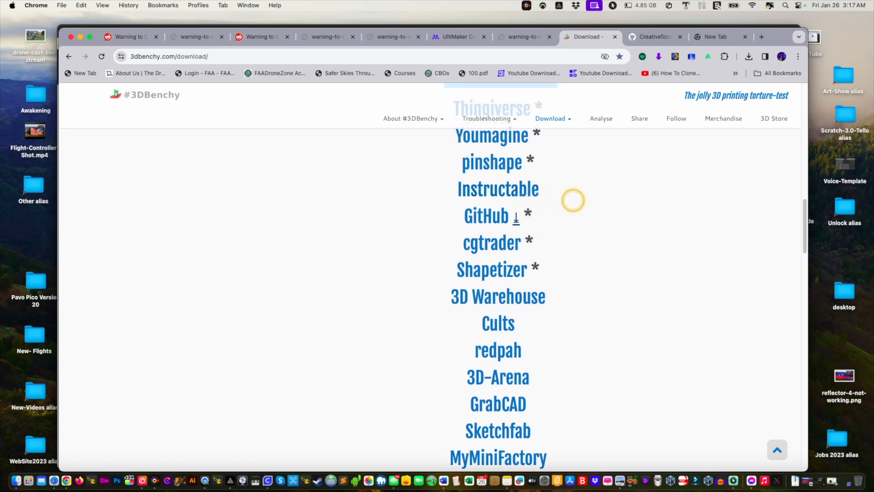
scroll(572, 200, "up", 4)
scroll(537, 226, "down", 1)
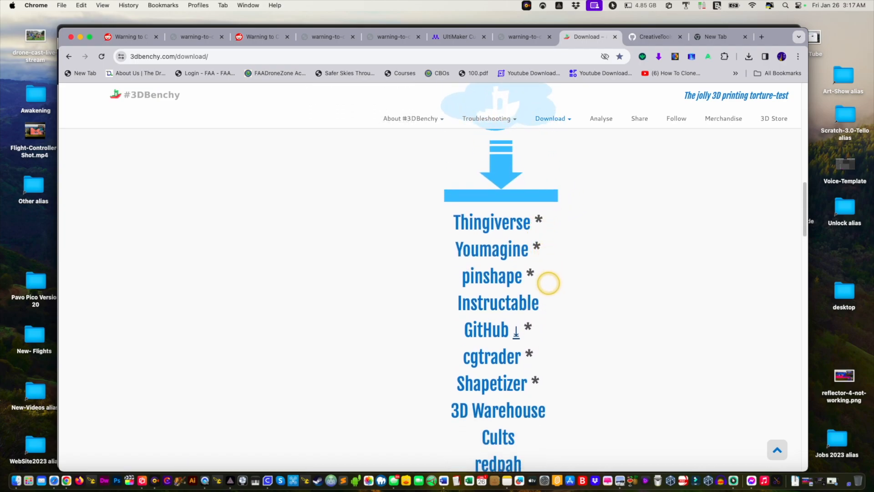
scroll(566, 281, "down", 3)
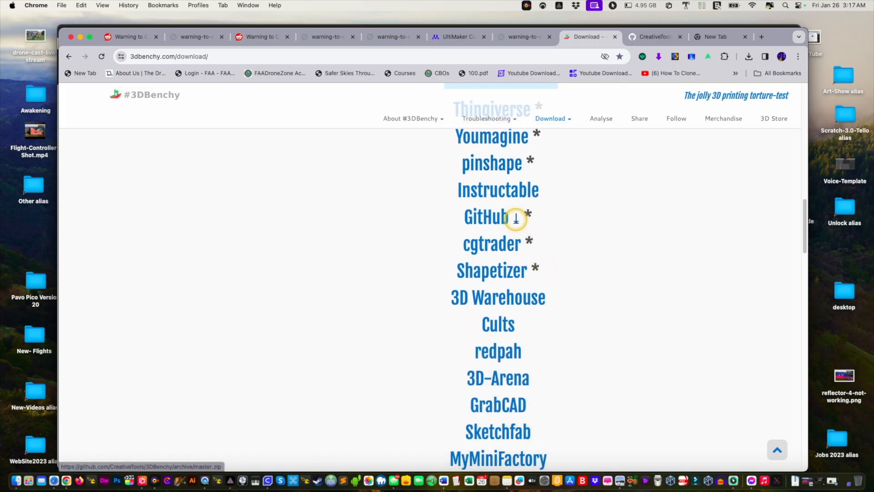
left_click(517, 218)
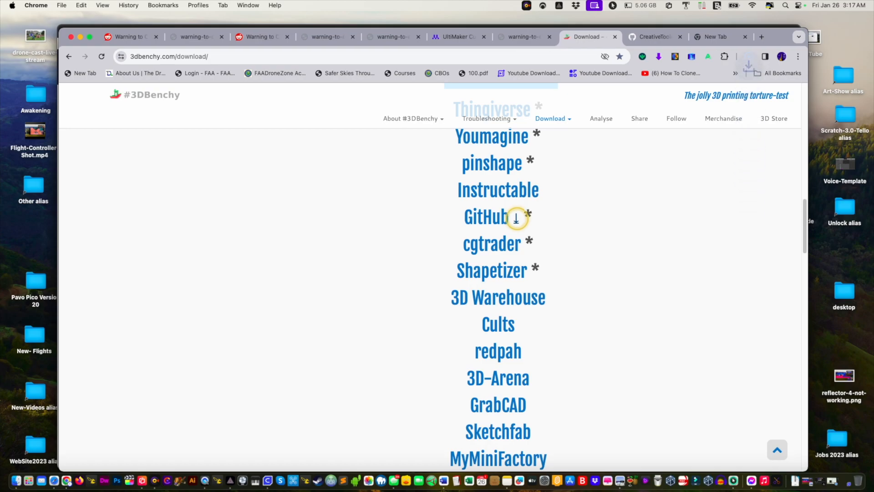
- Show the downloaded 3DBenchy archive in Finder, move the 3DBenchy-master folder to the desktop, and close the Downloads window
left_click(748, 56)
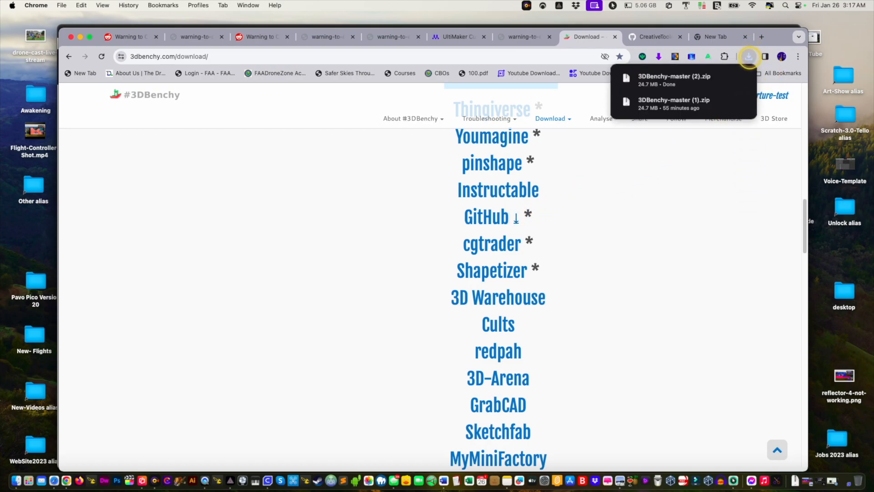
left_click(749, 56)
left_click(749, 57)
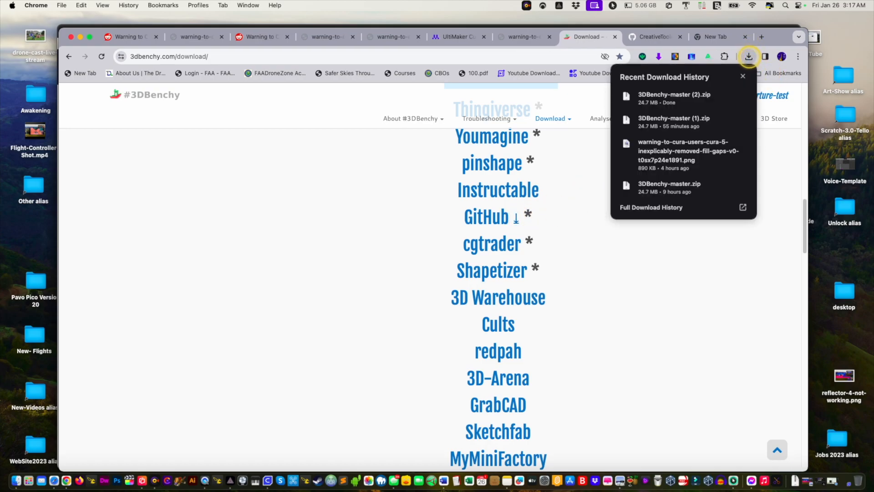
left_click(741, 96)
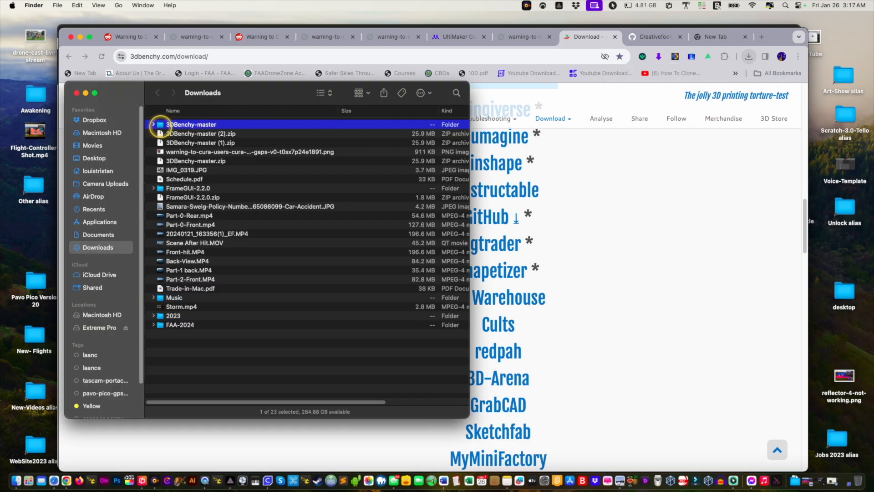
left_click_drag(164, 122, 849, 42)
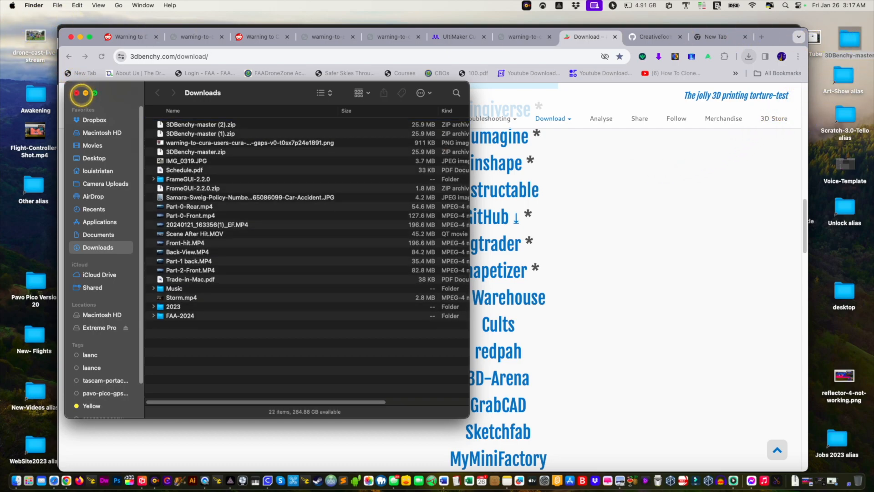
left_click(77, 93)
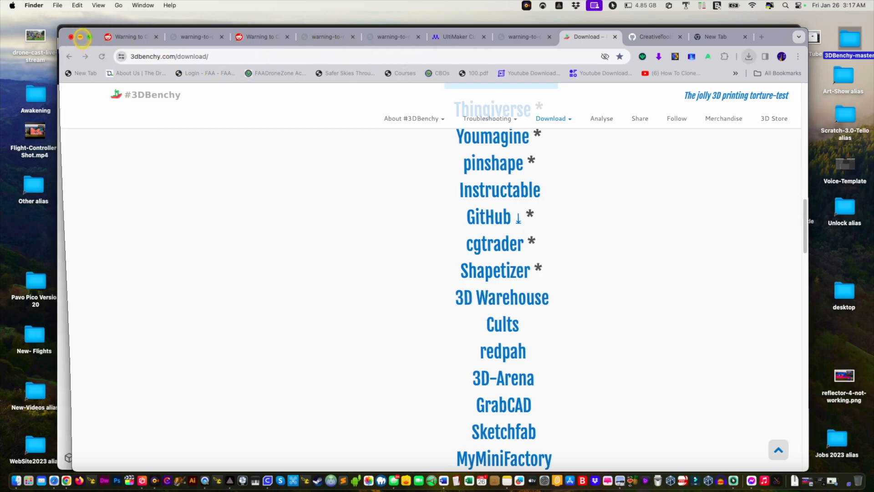
- Minimise Chrome and load 3DBenchy.stl from the Single-part folder of 3DBenchy-master onto the UltiMaker Cura build plate
left_click(80, 36)
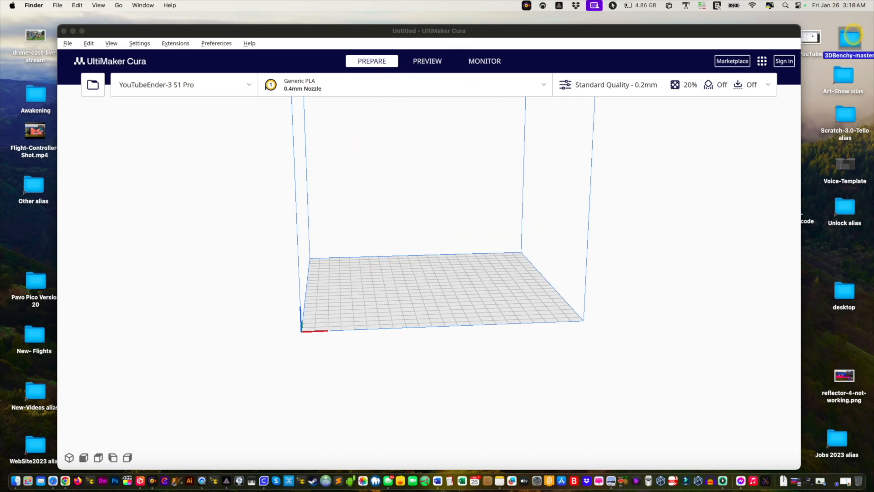
double_click(851, 37)
left_click(349, 134)
double_click(350, 135)
left_click(333, 126)
left_click_drag(295, 90, 464, 237)
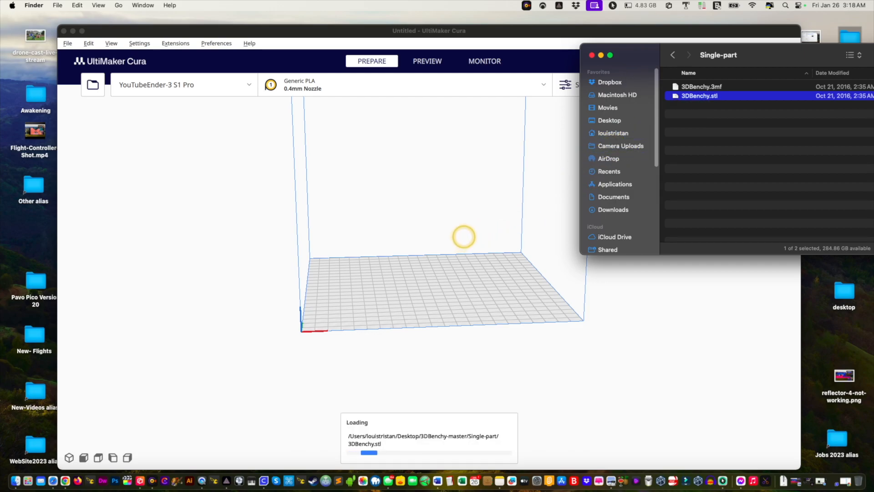
left_click(592, 55)
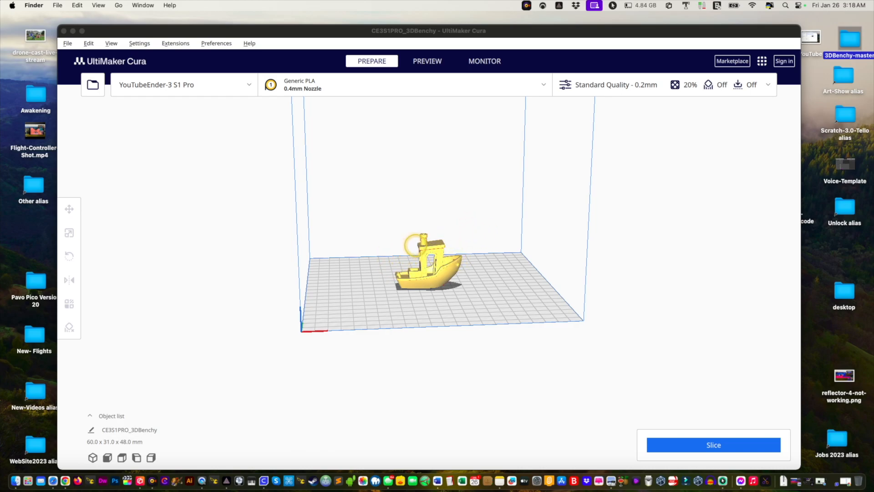
- Check the layer preview, return to the prepare stage and slice the 3DBenchy model
left_click(427, 61)
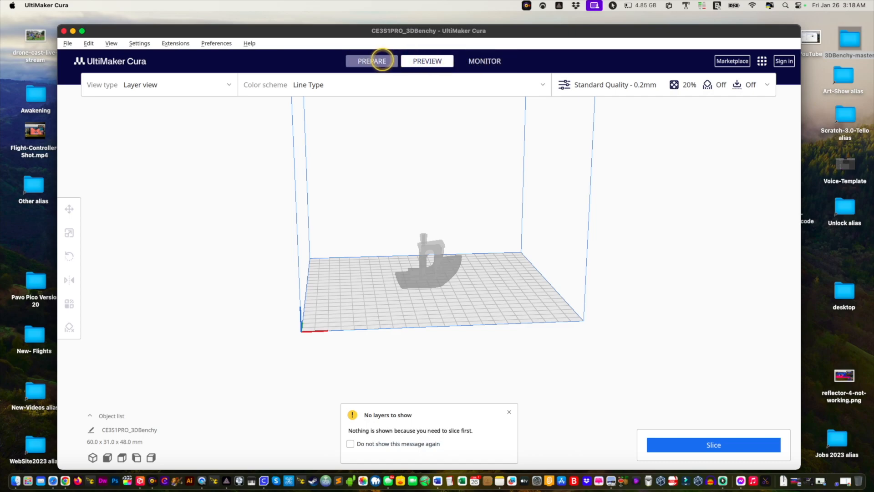
left_click(375, 61)
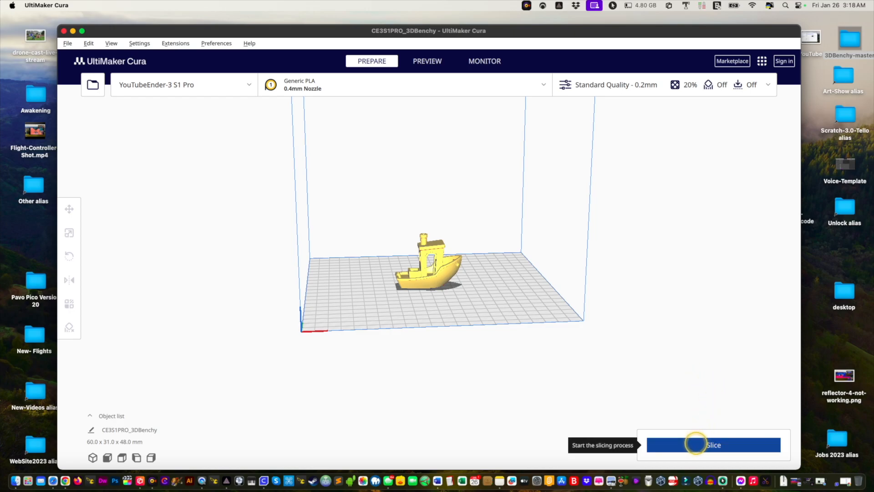
left_click(696, 445)
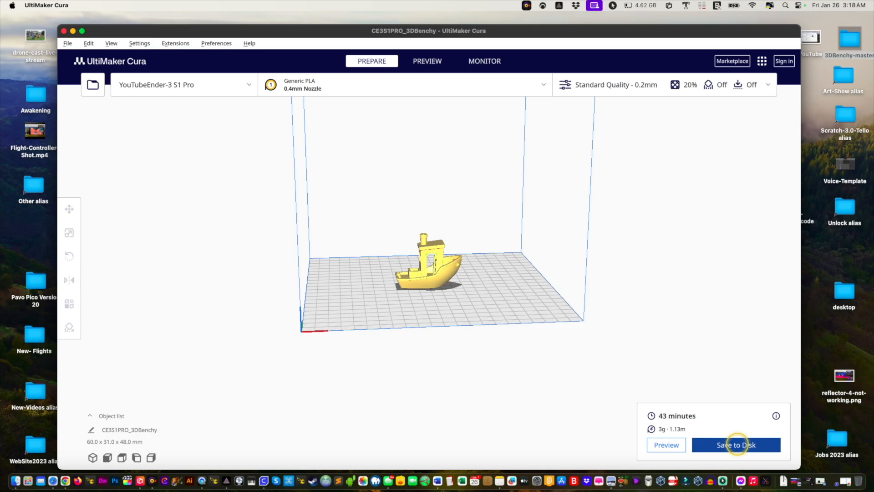
- Start saving the sliced model to disk as a G-code file named YouTube_3DBenchy
left_click(741, 444)
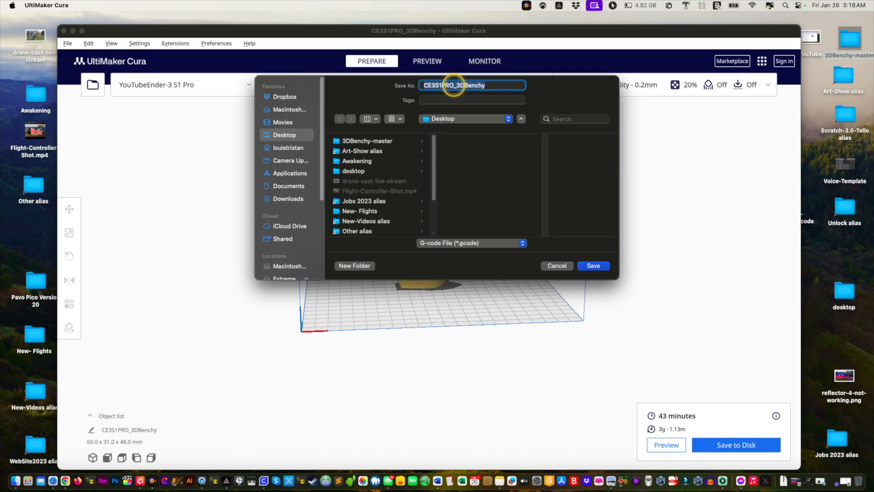
left_click(454, 86)
left_click_drag(454, 85, 416, 86)
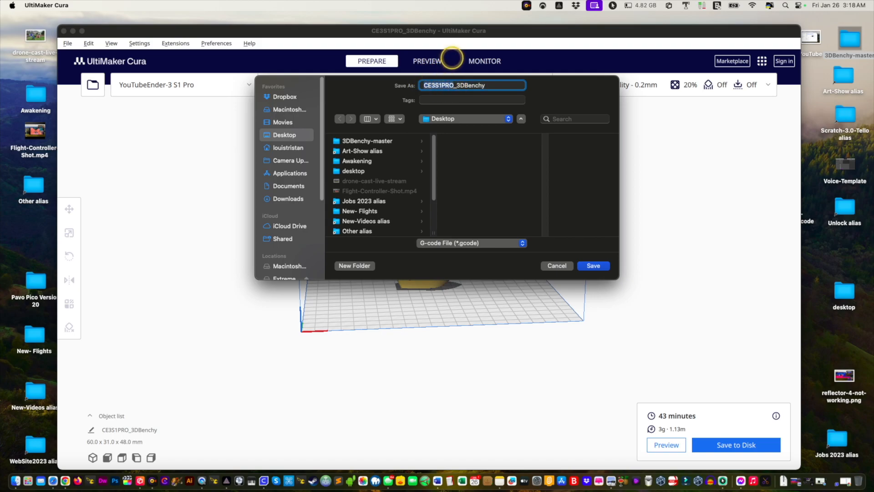
type("You")
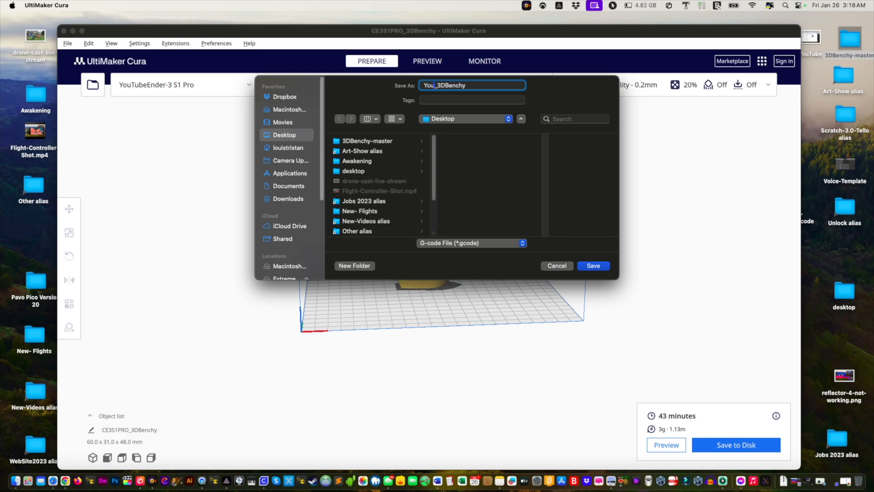
type("Tube")
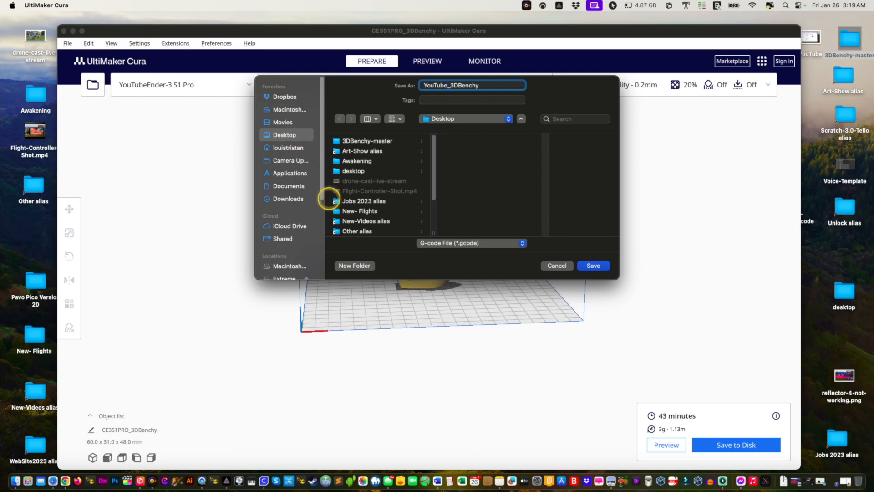
- Create a 3DPrints-YouTube folder on the desktop, save the G-code file in it, and open that folder
left_click(360, 265)
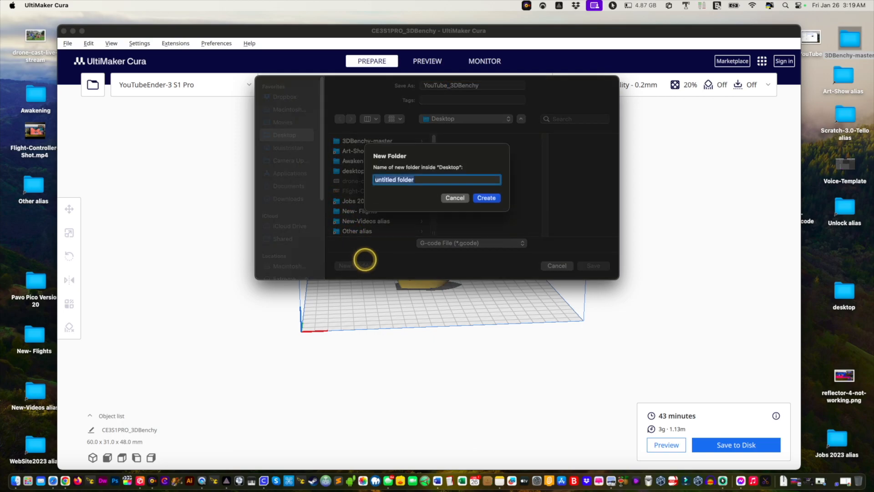
type("3DPrints-YouTube")
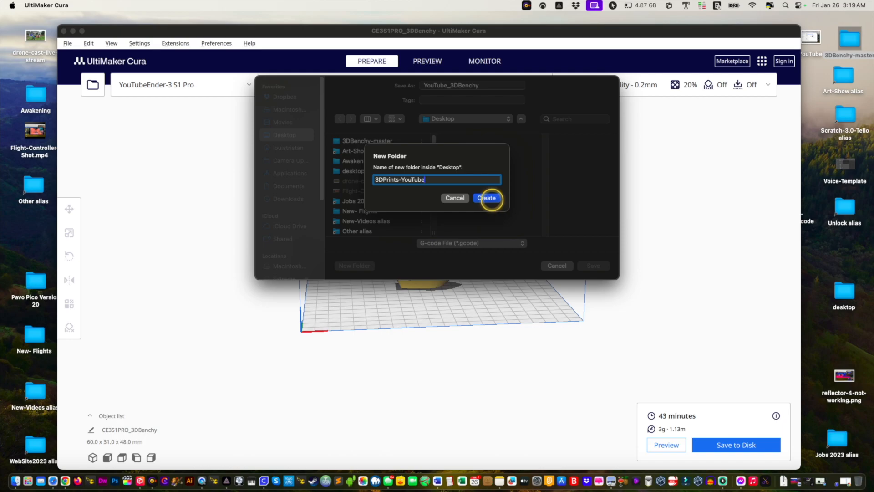
left_click(486, 198)
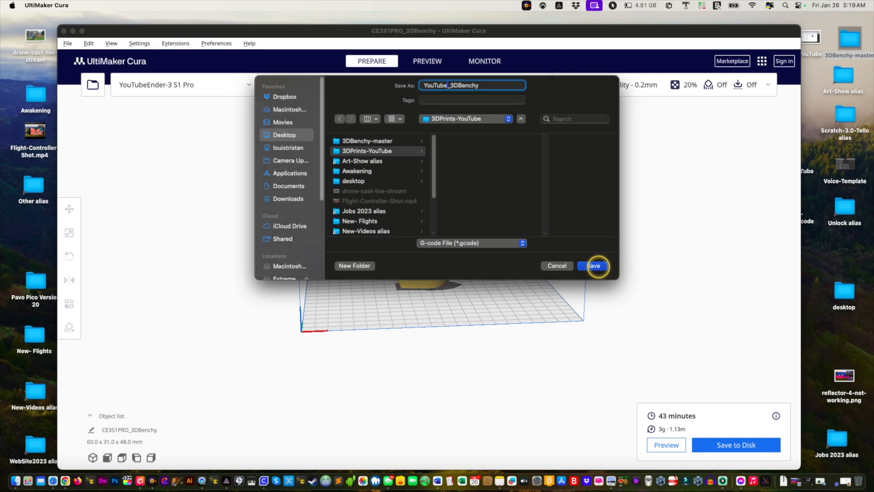
left_click(594, 266)
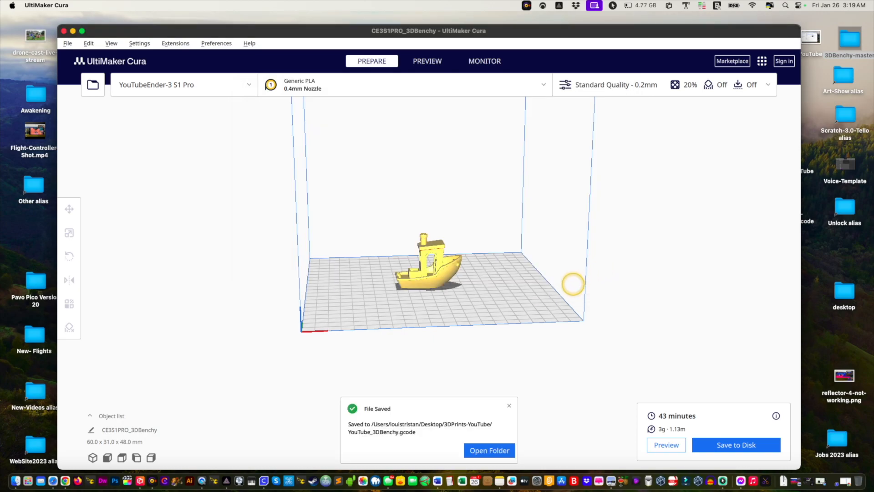
left_click(498, 449)
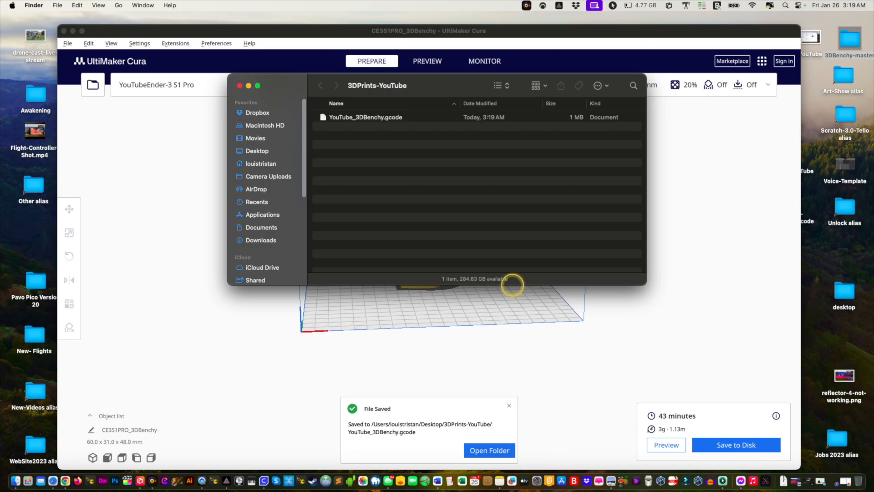